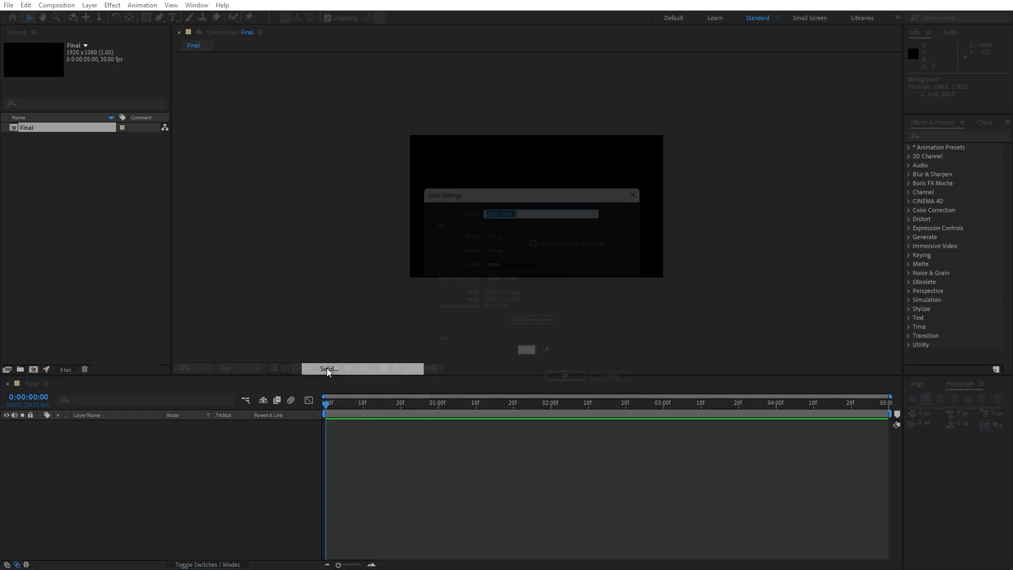
# - Name the new solid layer Background and create it
pyautogui.write('Background')
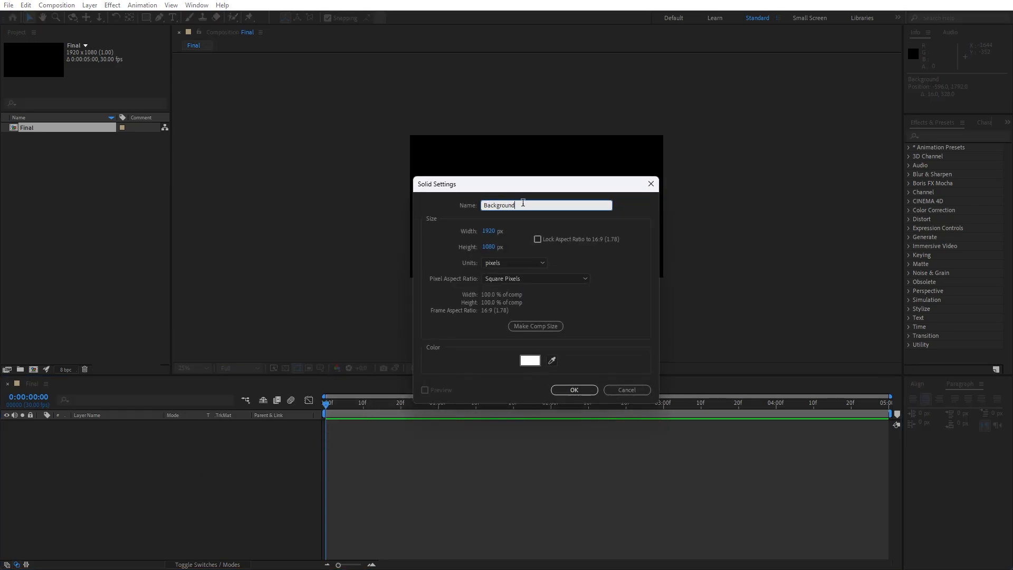
pyautogui.click(580, 389)
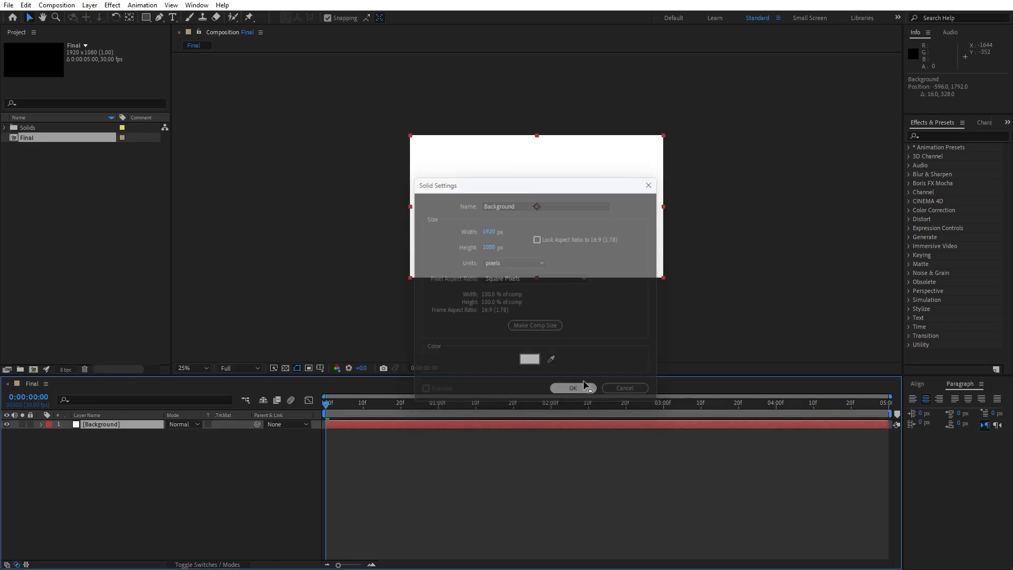
# - Search the effects for 4-Color Gradient and apply it to the Background layer
pyautogui.click(934, 135)
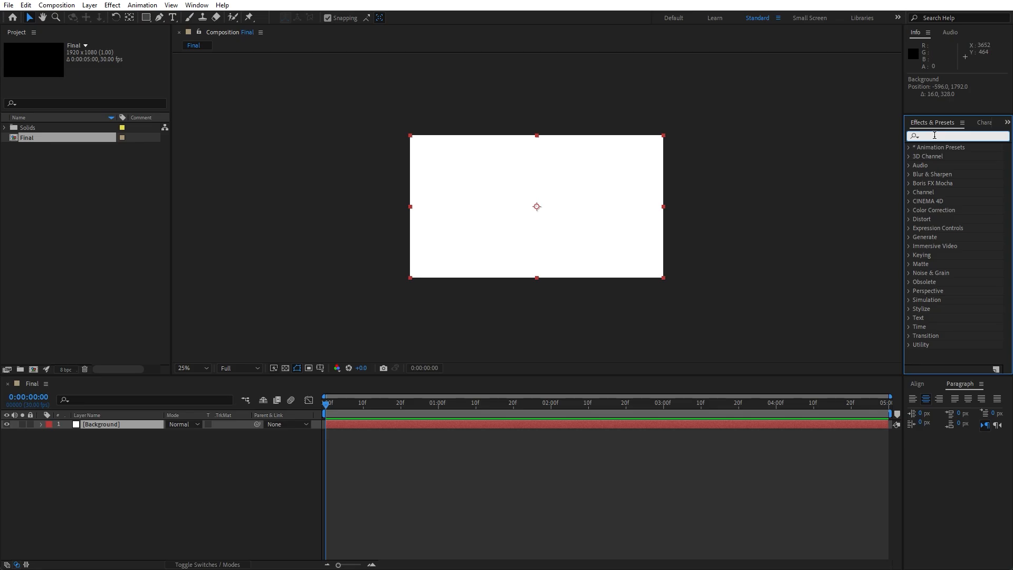
pyautogui.click(196, 5)
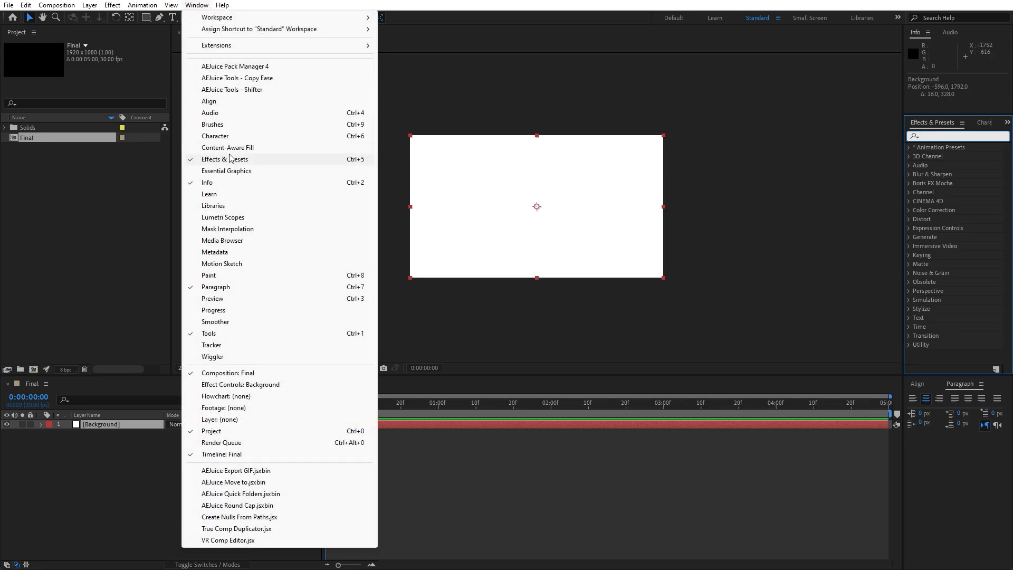
pyautogui.click(950, 134)
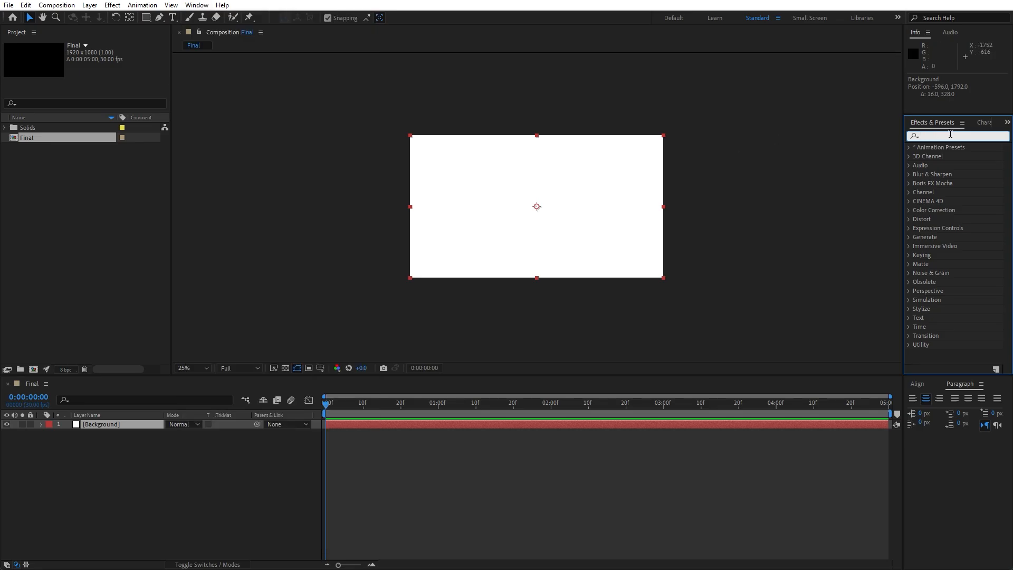
pyautogui.write('4-')
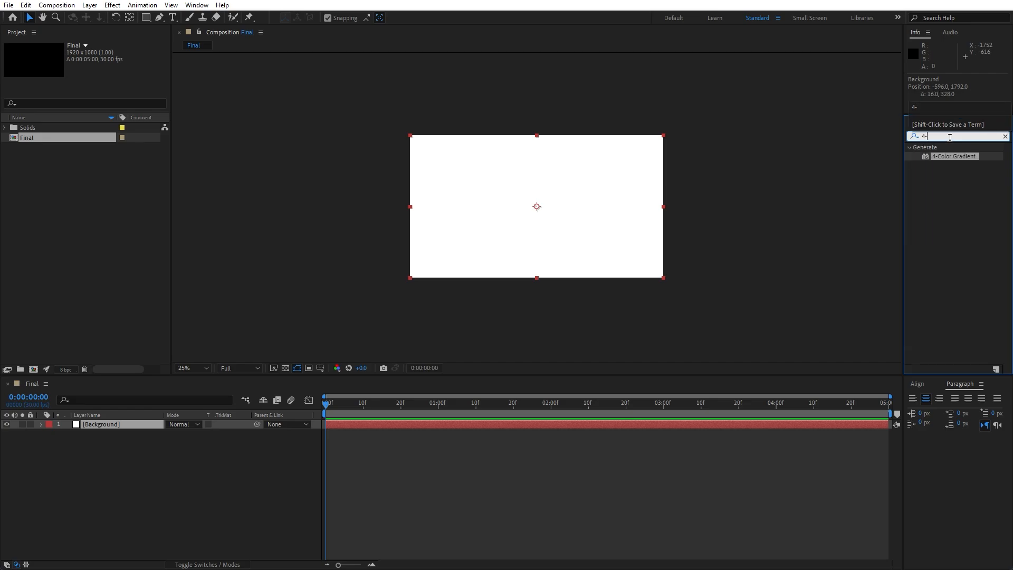
pyautogui.moveTo(958, 159); pyautogui.dragTo(115, 425)
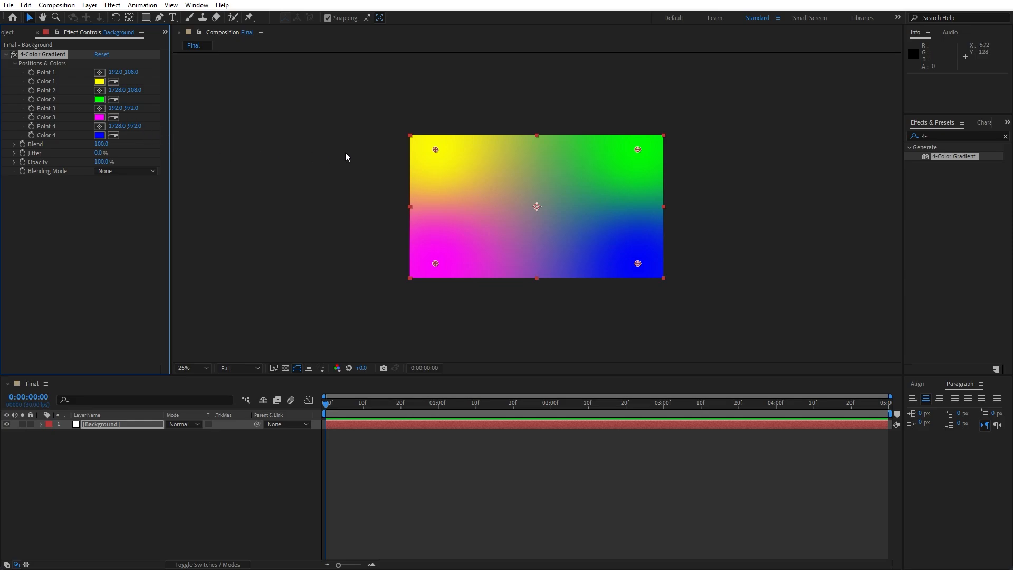
# - Move the four gradient points outside the frame: points 1, 2 and 4 past the corners, point 3 far below left
pyautogui.moveTo(434, 150); pyautogui.dragTo(399, 128)
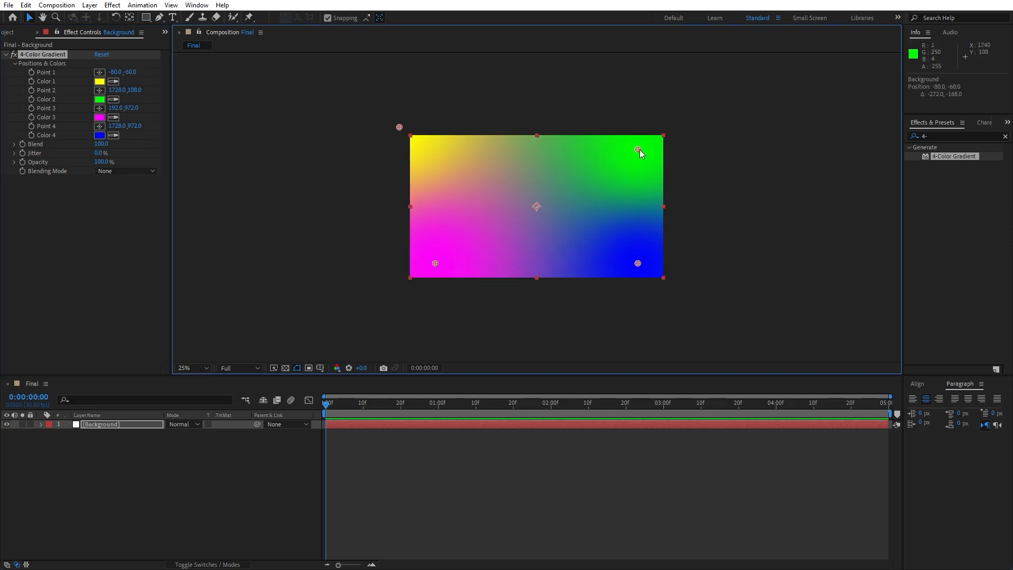
pyautogui.moveTo(638, 149); pyautogui.dragTo(693, 129)
pyautogui.moveTo(638, 263); pyautogui.dragTo(669, 294)
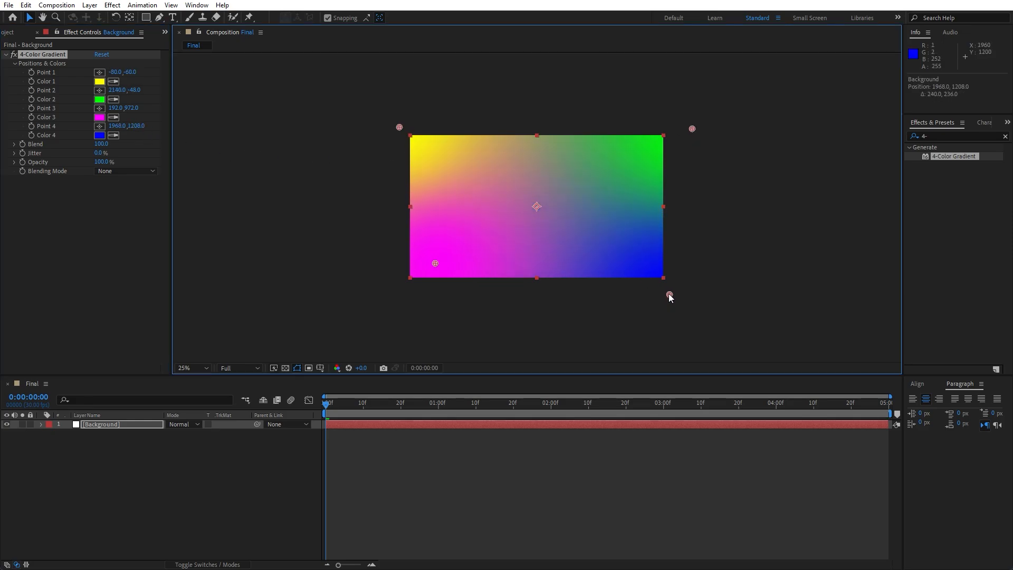
pyautogui.press(',')
pyautogui.moveTo(487, 235); pyautogui.dragTo(452, 290)
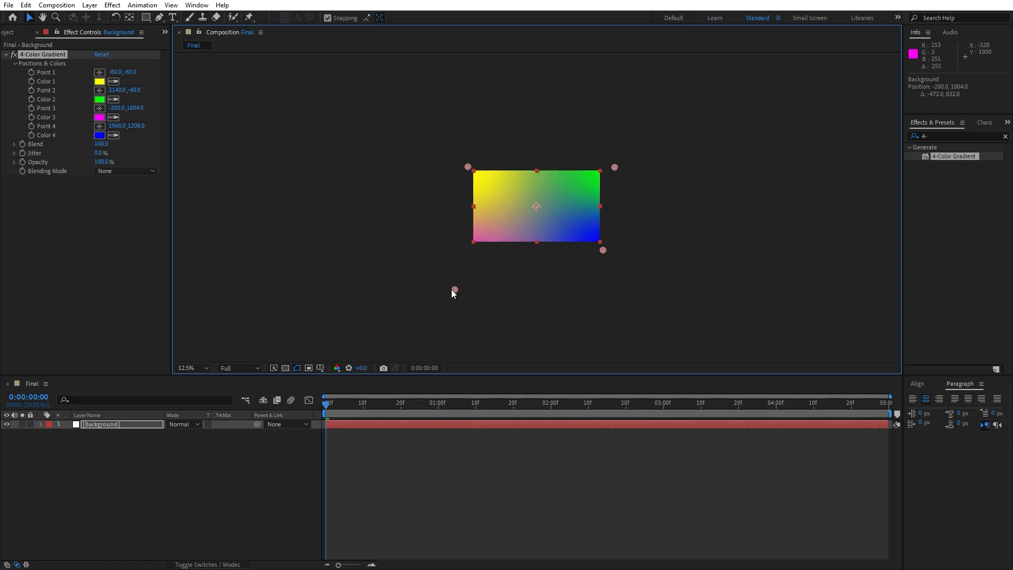
# - Set Color 1 of the gradient to blue 0036FF and give Color 2 the same blue
pyautogui.click(99, 81)
pyautogui.click(349, 408)
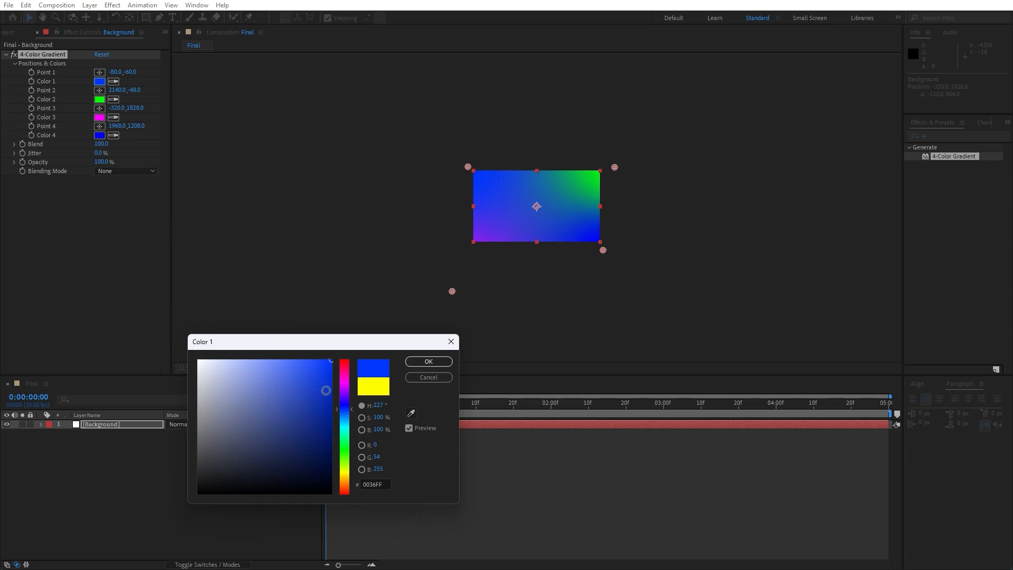
pyautogui.click(331, 411)
pyautogui.click(438, 364)
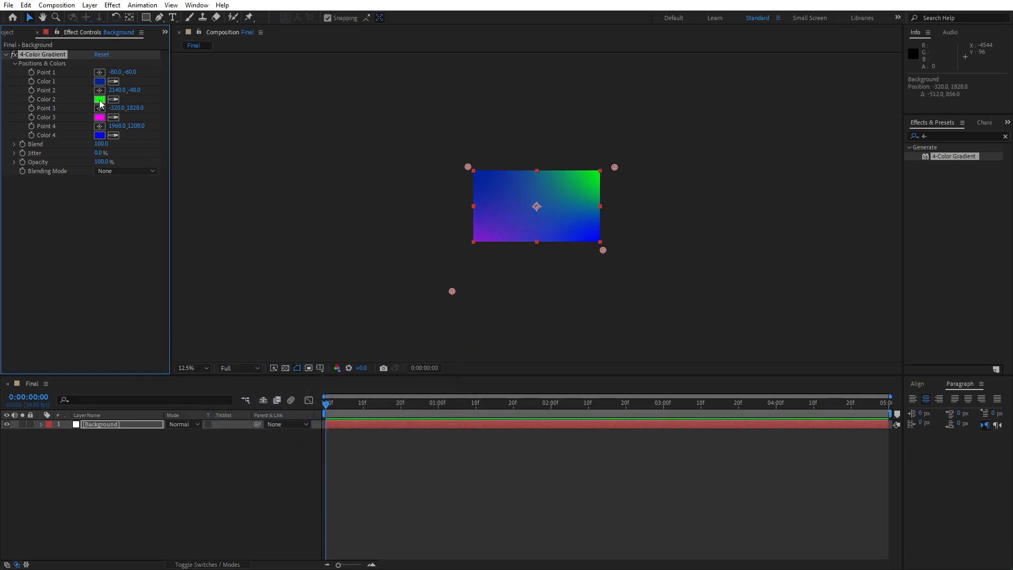
pyautogui.click(99, 79)
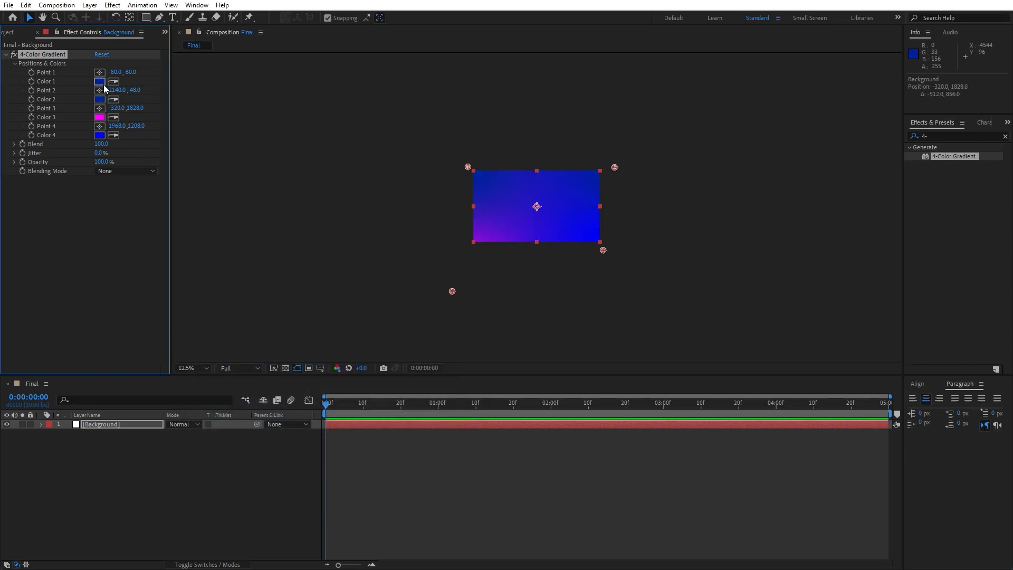
# - Set the gradient's Color 3 to cyan 00FFDE
pyautogui.click(99, 117)
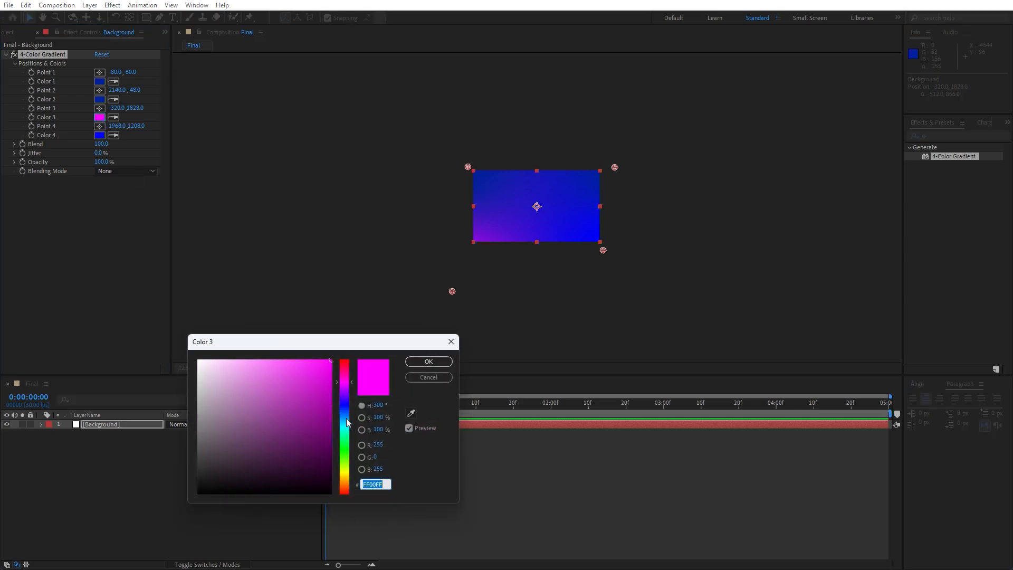
pyautogui.moveTo(348, 422); pyautogui.dragTo(347, 432)
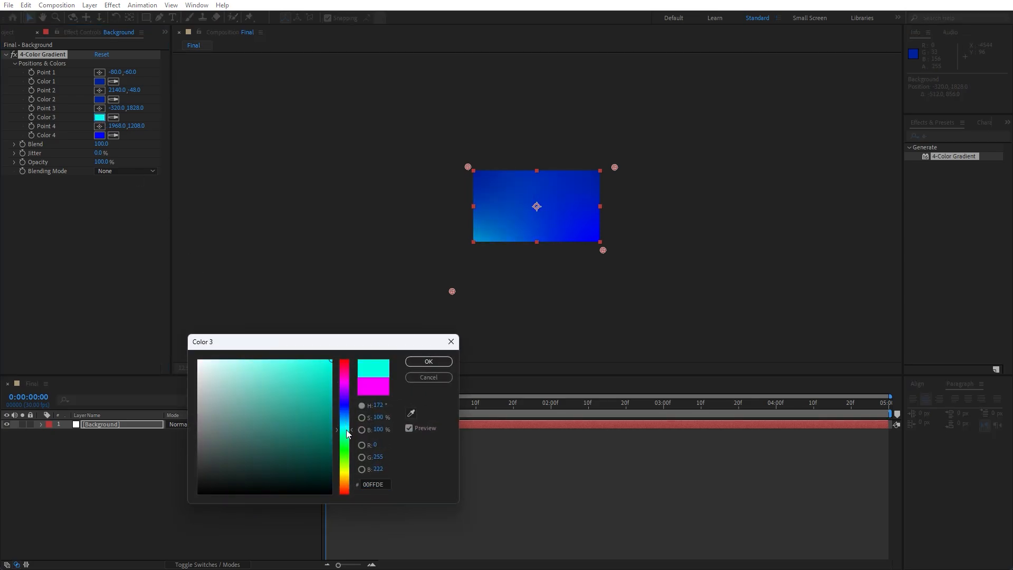
pyautogui.click(432, 360)
# - Set the gradient's Color 4 to blue 0012FF
pyautogui.click(99, 135)
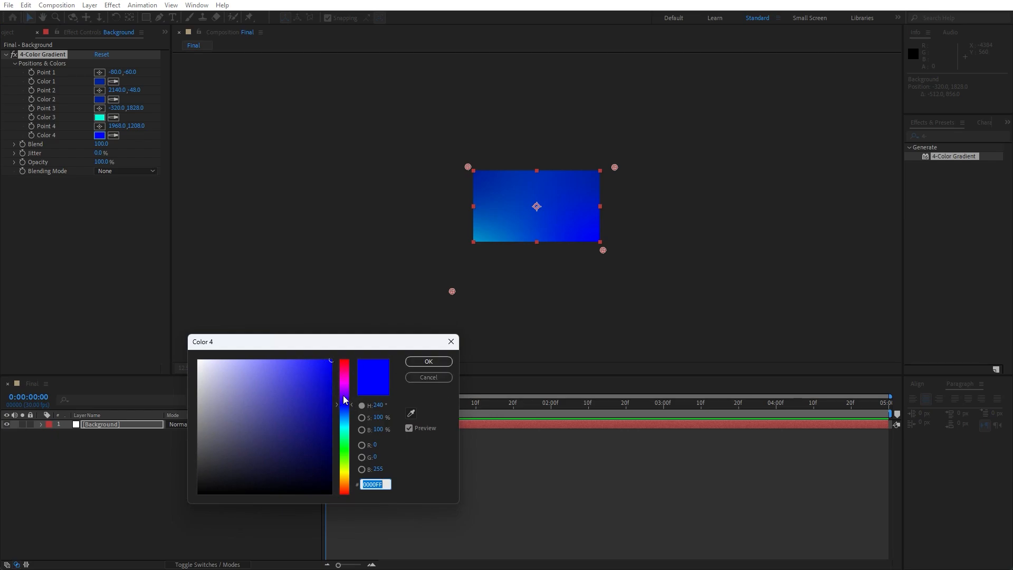
pyautogui.moveTo(346, 409); pyautogui.dragTo(346, 410)
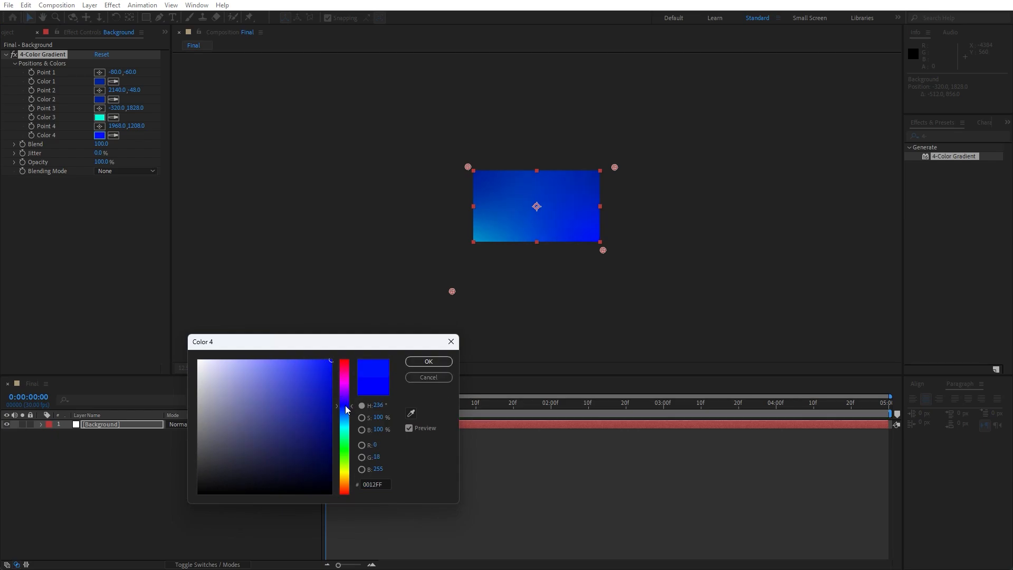
pyautogui.click(428, 361)
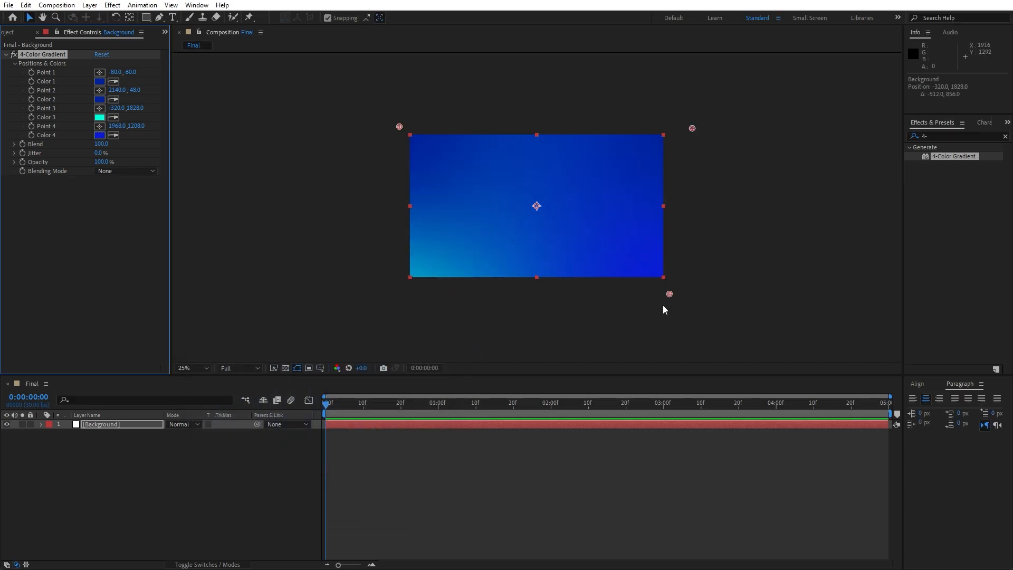
# - Fit the view up to 100%, collapse the gradient effect, and create a new solid layer named Star Burst
pyautogui.scroll(2, 663, 305)
pyautogui.click(204, 368)
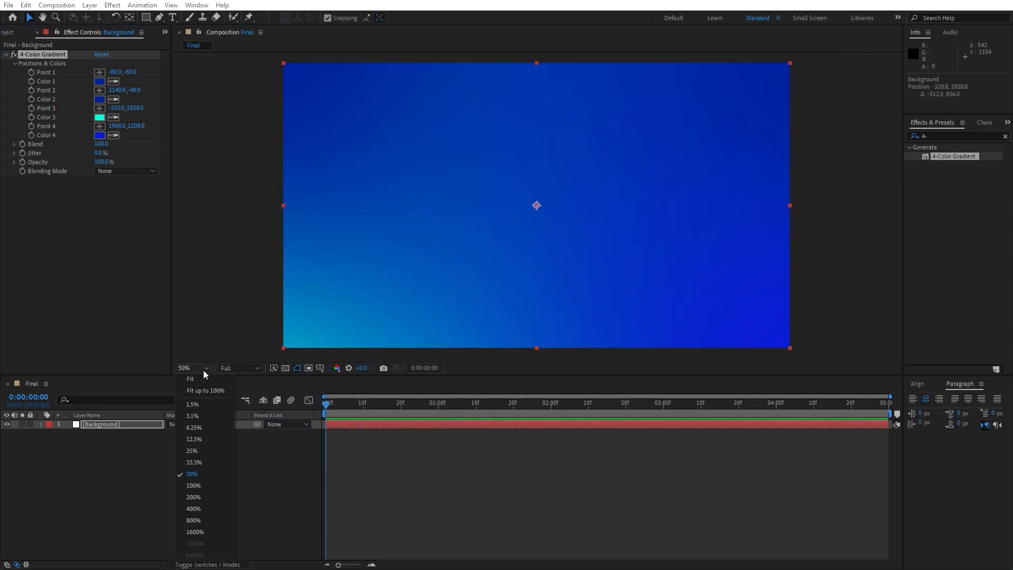
pyautogui.click(211, 390)
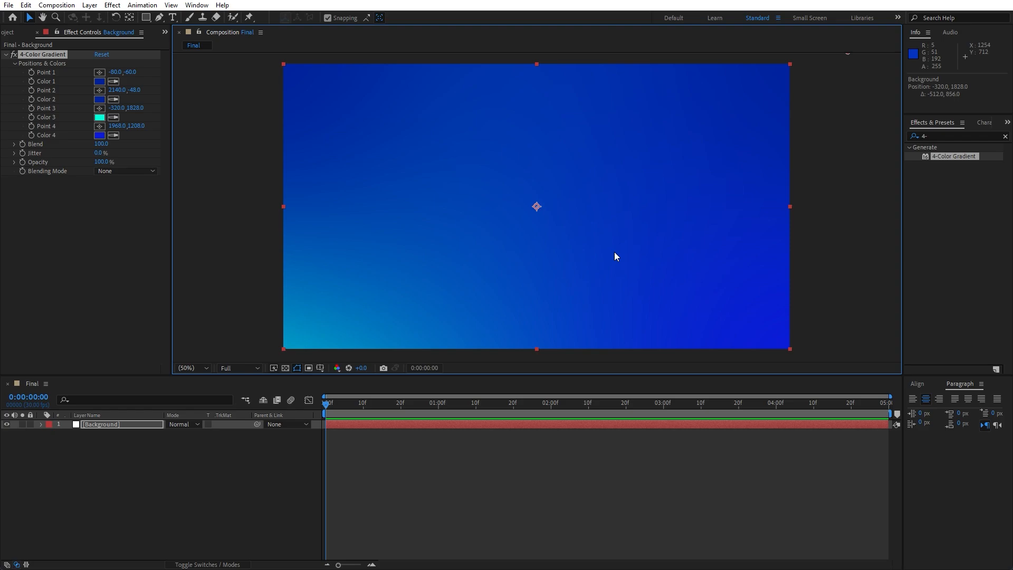
pyautogui.click(6, 55)
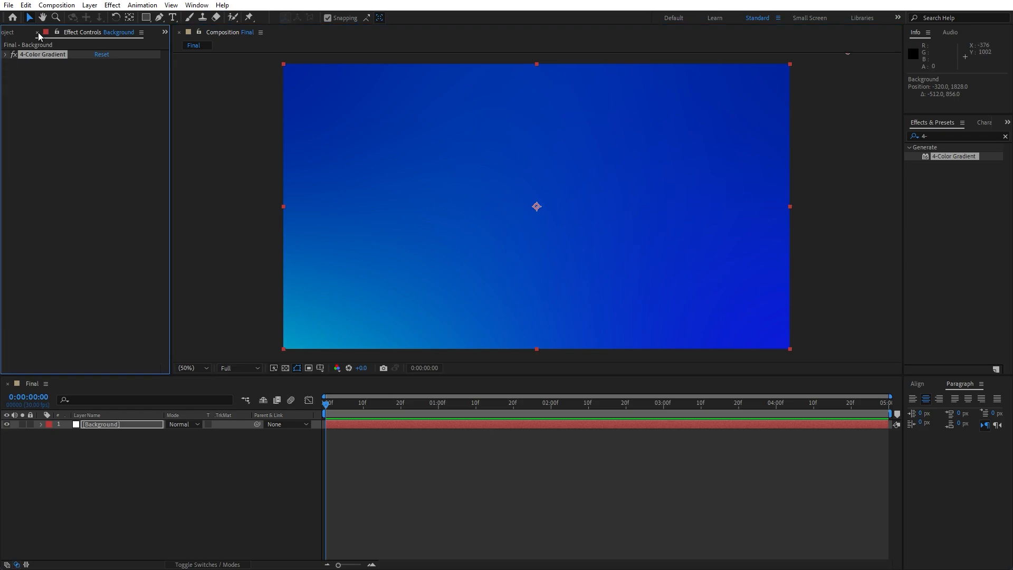
pyautogui.click(37, 32)
pyautogui.rightClick(131, 474)
pyautogui.moveTo(197, 348)
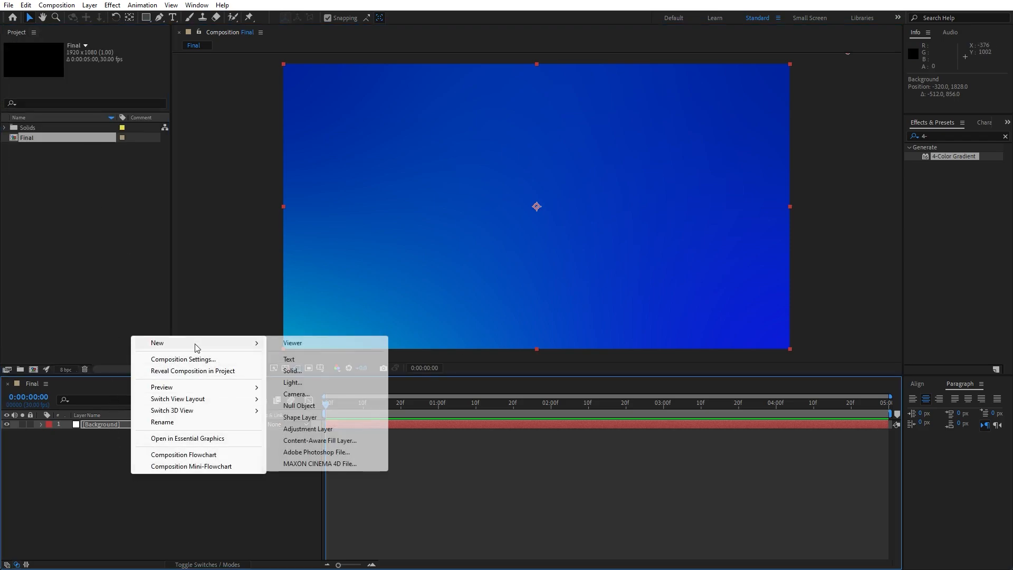
pyautogui.click(322, 370)
pyautogui.write('Star Burst')
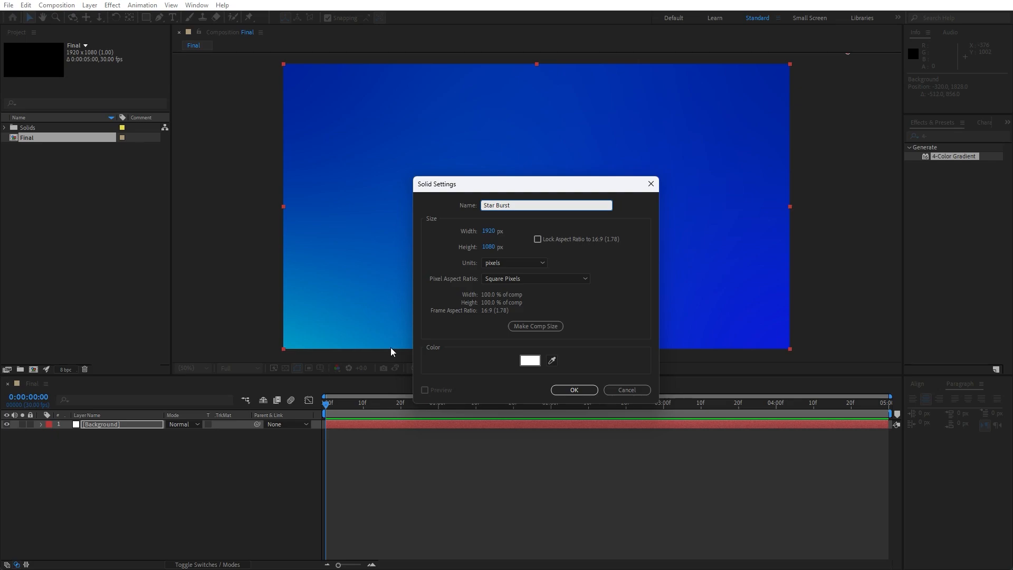
pyautogui.click(579, 390)
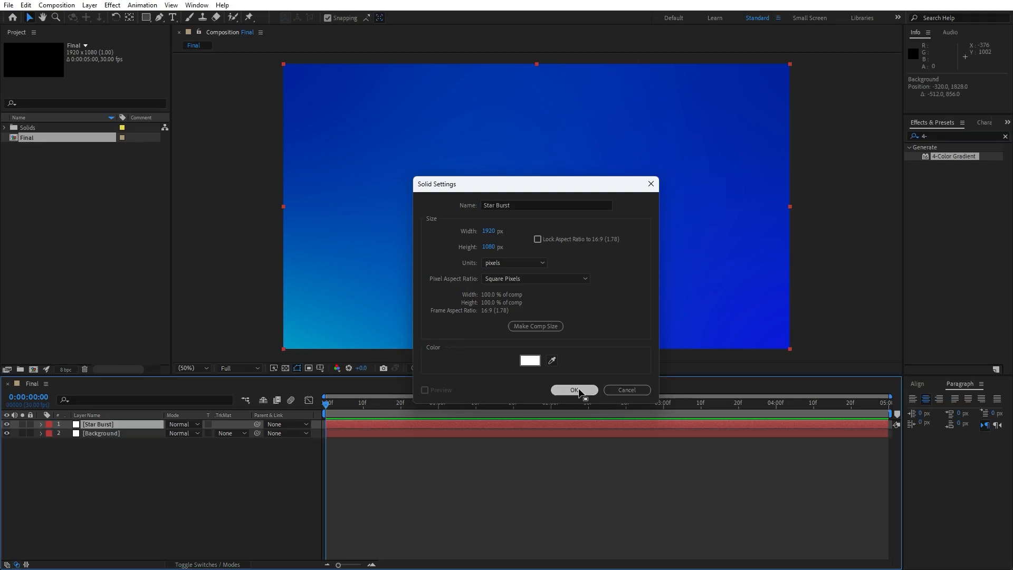
# - Search the effects for CC Star Burst and apply it to the Star Burst layer
pyautogui.click(949, 137)
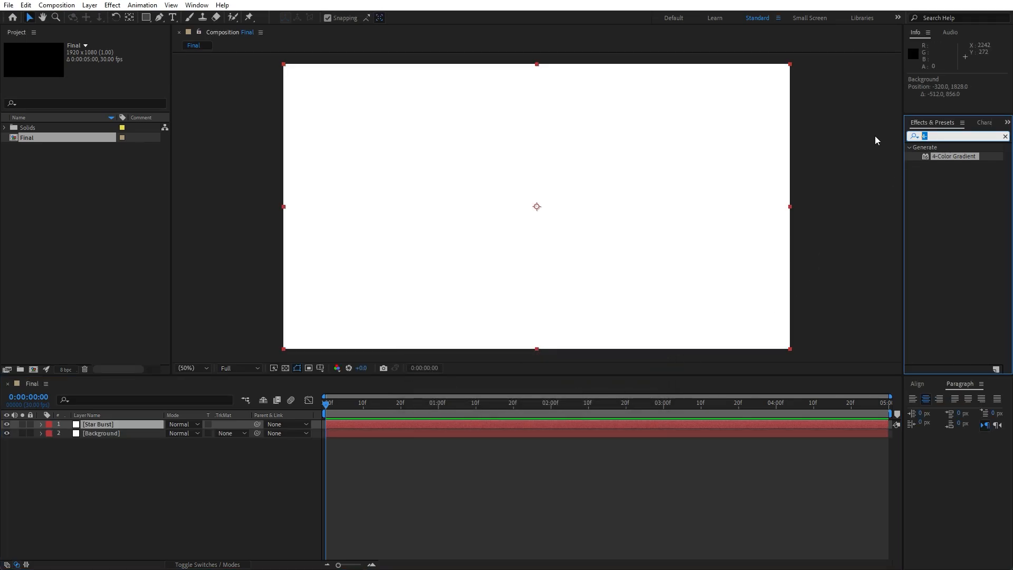
pyautogui.write('cc star')
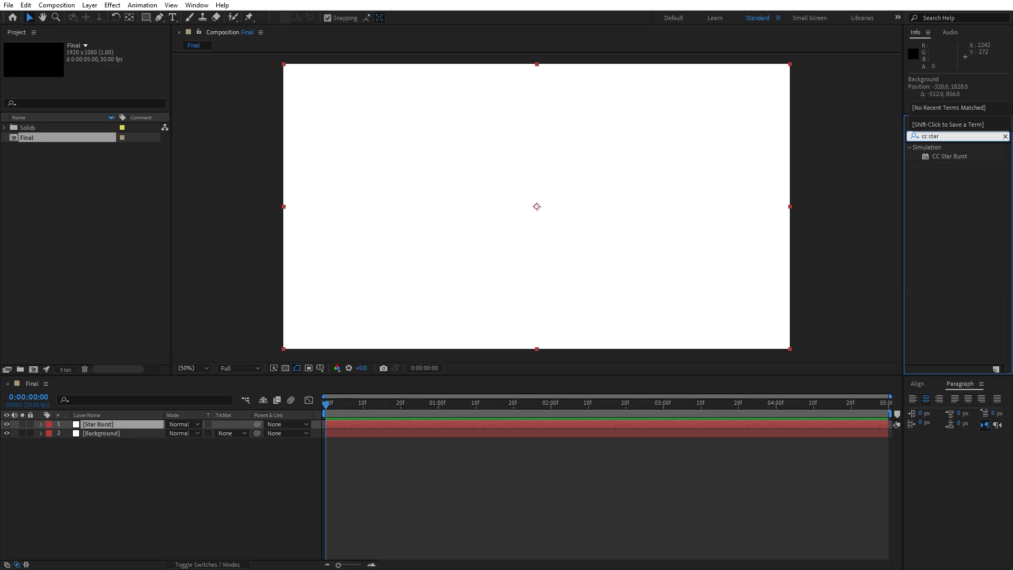
pyautogui.moveTo(953, 153); pyautogui.dragTo(124, 424)
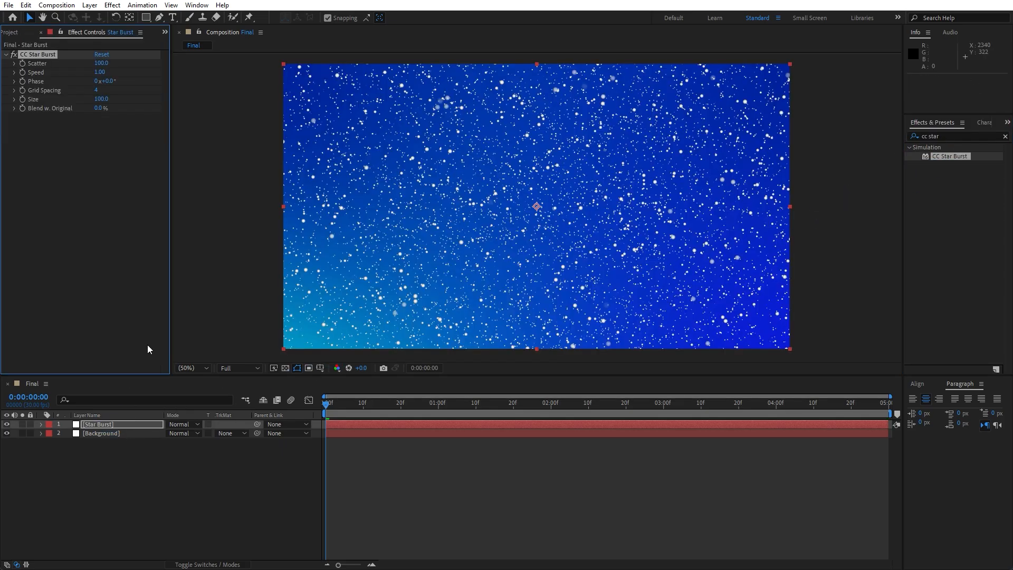
# - Set the Star Burst Scatter to 200 and Speed to 0.1
pyautogui.click(103, 64)
pyautogui.write('200')
pyautogui.click(98, 72)
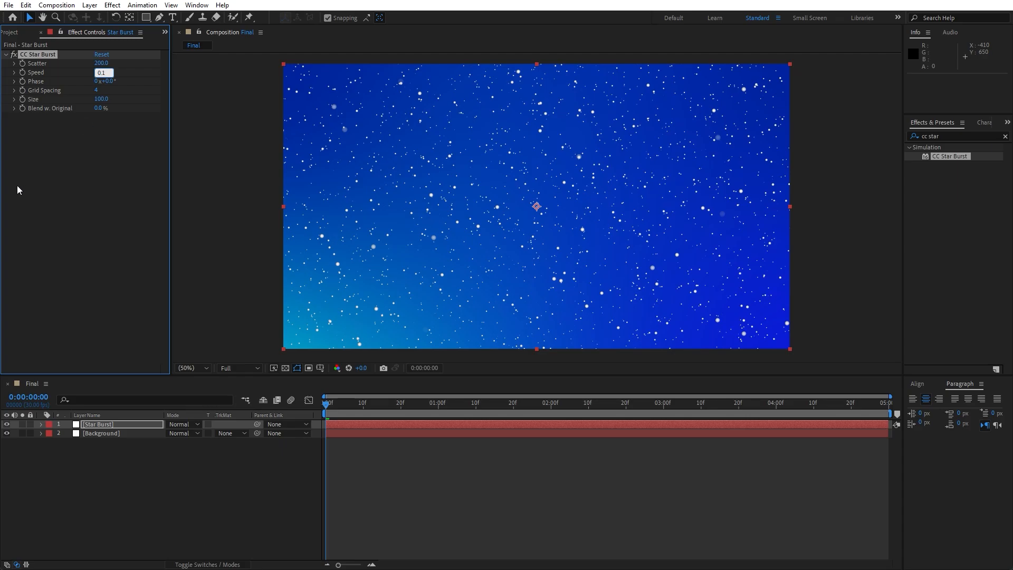
pyautogui.write('0.1')
pyautogui.click(51, 183)
# - Set the Star Burst Grid Spacing to 5 and Size to 30
pyautogui.click(95, 90)
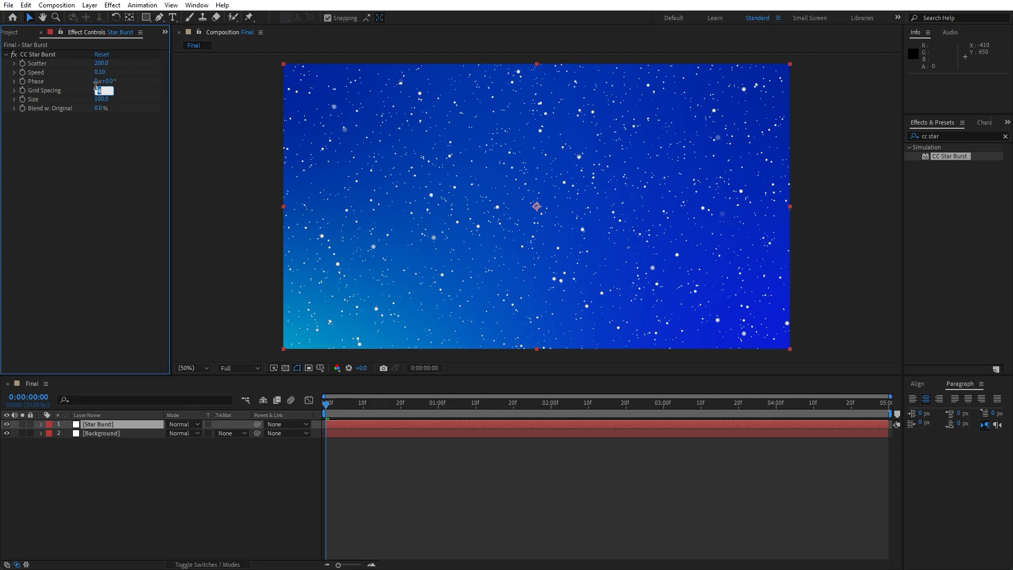
pyautogui.write('5')
pyautogui.click(100, 172)
pyautogui.click(102, 100)
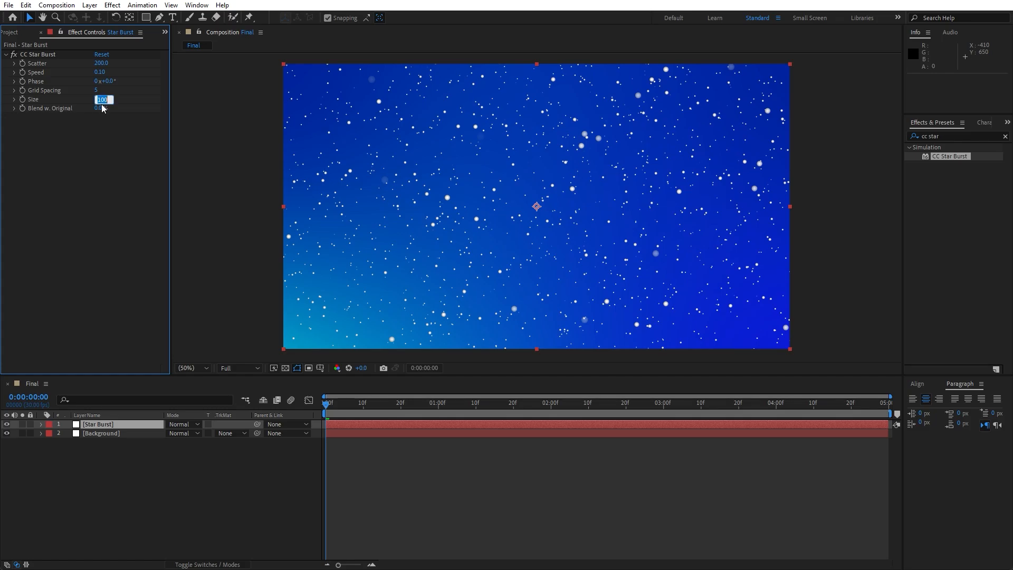
pyautogui.write('30')
pyautogui.click(116, 203)
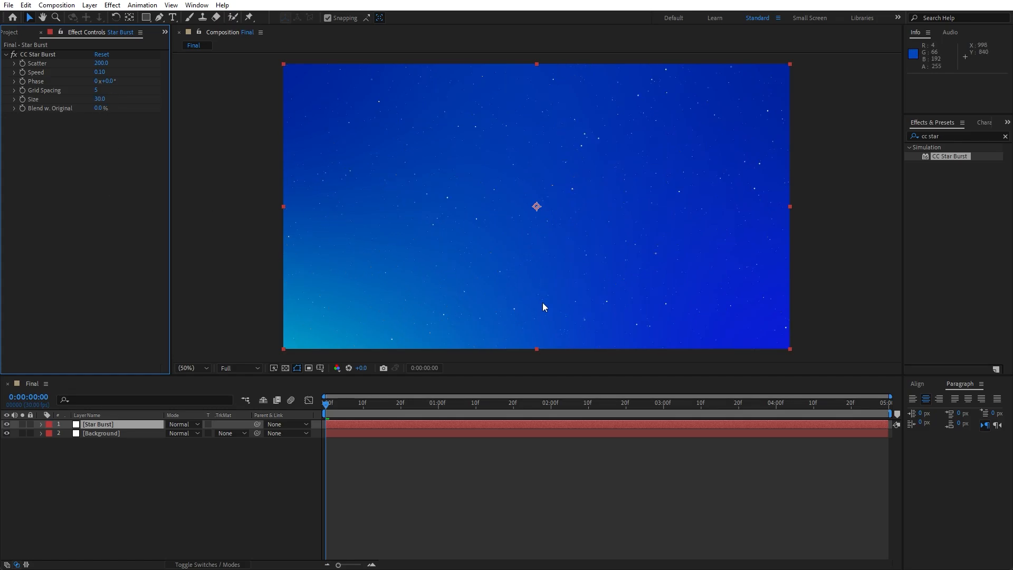
# - Scrub the timeline and play back the star animation to review it
pyautogui.moveTo(370, 408); pyautogui.dragTo(476, 409)
pyautogui.press('space')
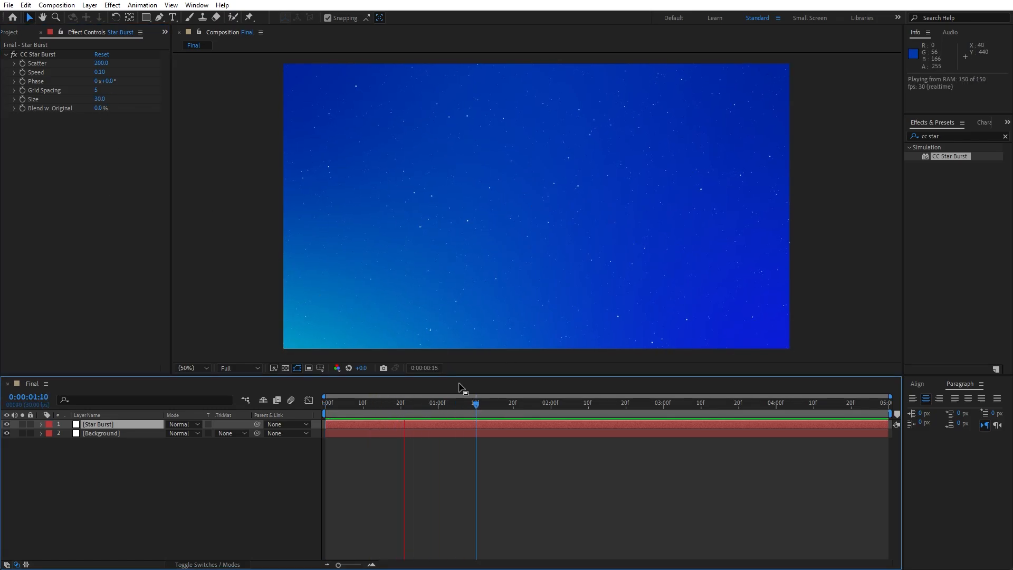
pyautogui.moveTo(475, 405)
pyautogui.mouseDown()
pyautogui.moveTo(399, 413)
pyautogui.moveTo(458, 409)
pyautogui.mouseUp()
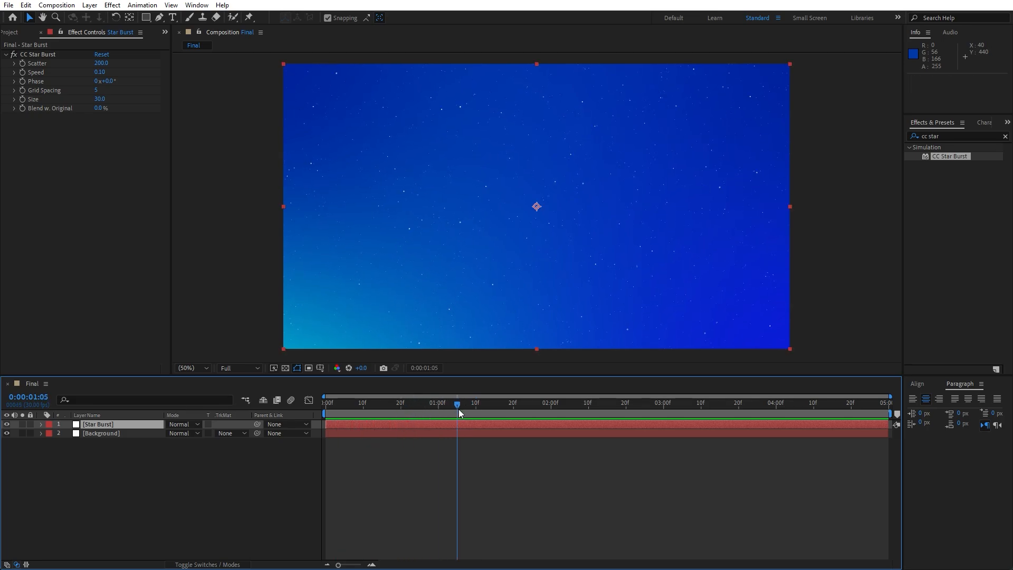
# - Set the Star Burst Size to 40 and play back the animation
pyautogui.click(99, 99)
pyautogui.write('40')
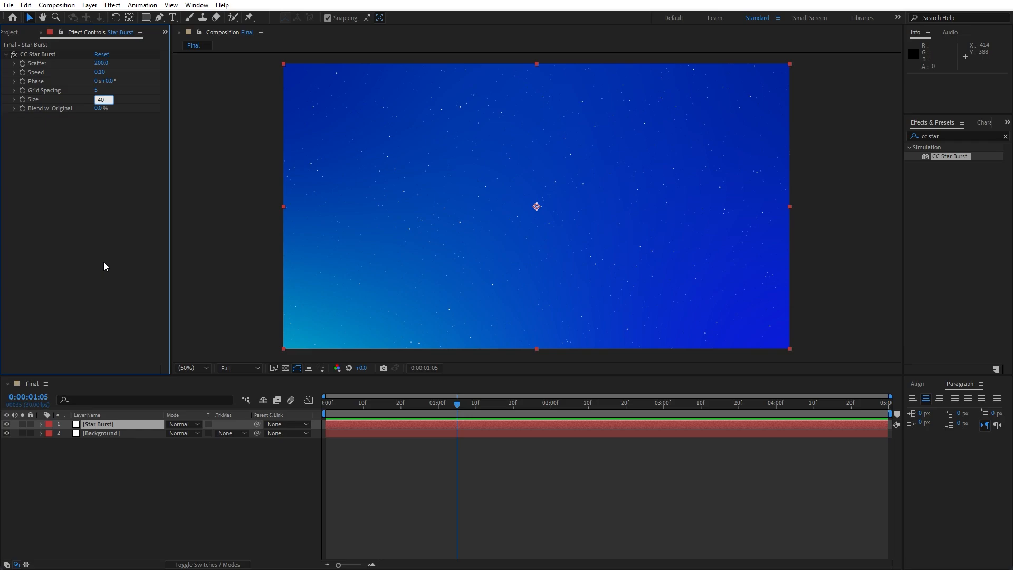
pyautogui.click(171, 482)
pyautogui.press('space')
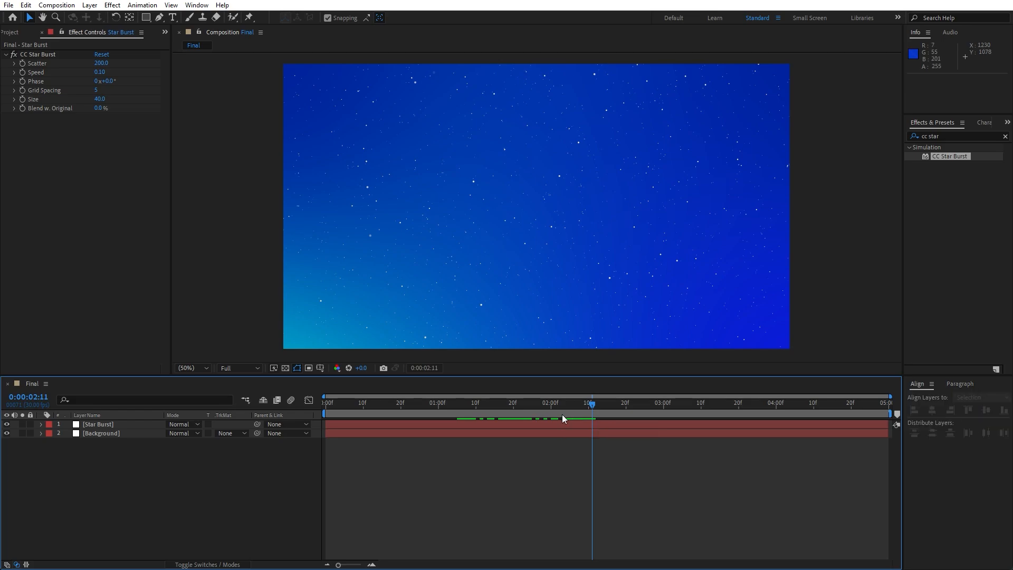
# - Create a text layer in the composition reading "LET'S BE CREATIVE"
pyautogui.click(172, 18)
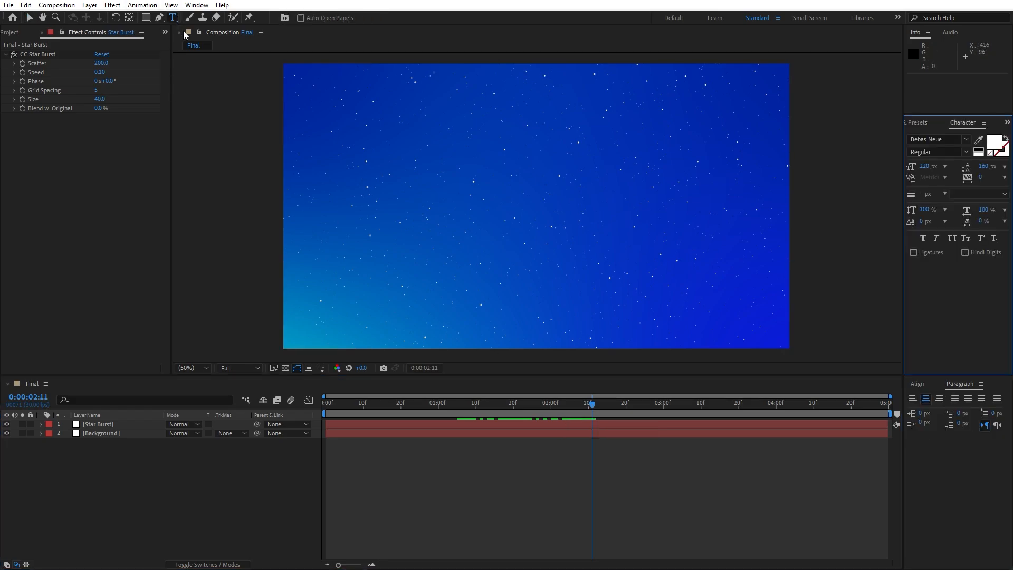
pyautogui.click(506, 216)
pyautogui.write('LET?')
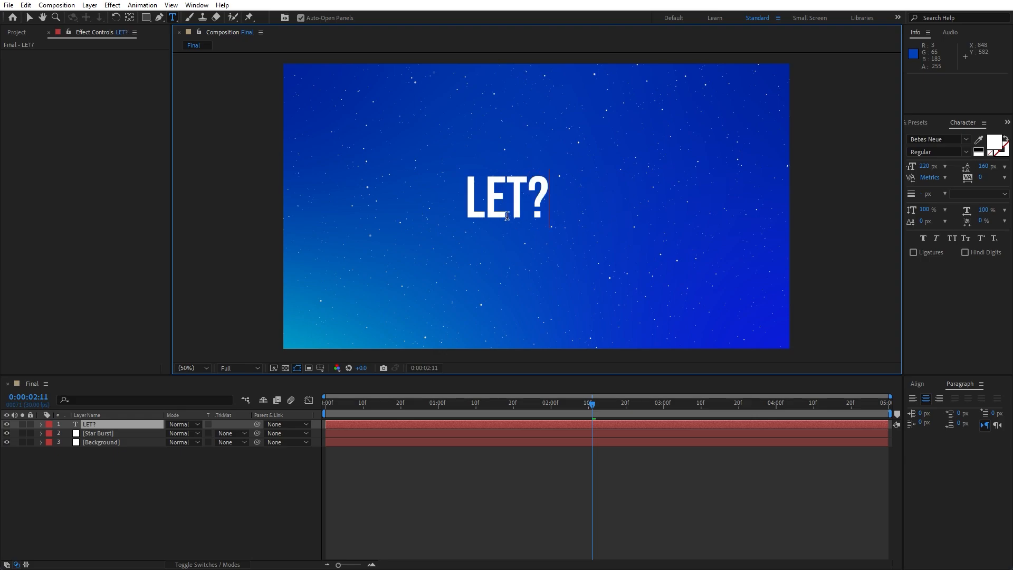
pyautogui.press('BackSpace')
pyautogui.write('+')
pyautogui.press('BackSpace')
pyautogui.write("'S BE V")
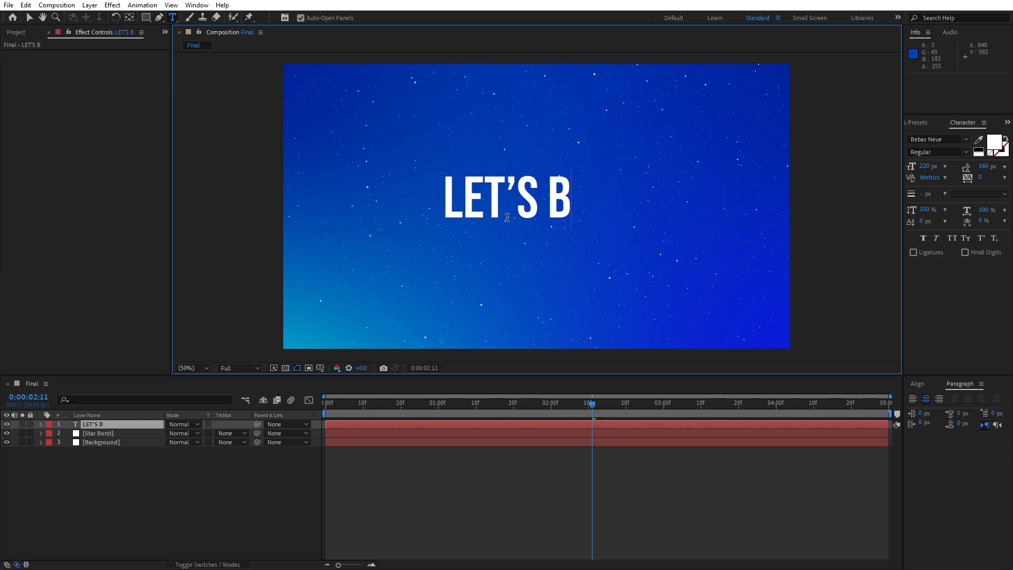
pyautogui.press('BackSpace')
pyautogui.write('CREATIVE')
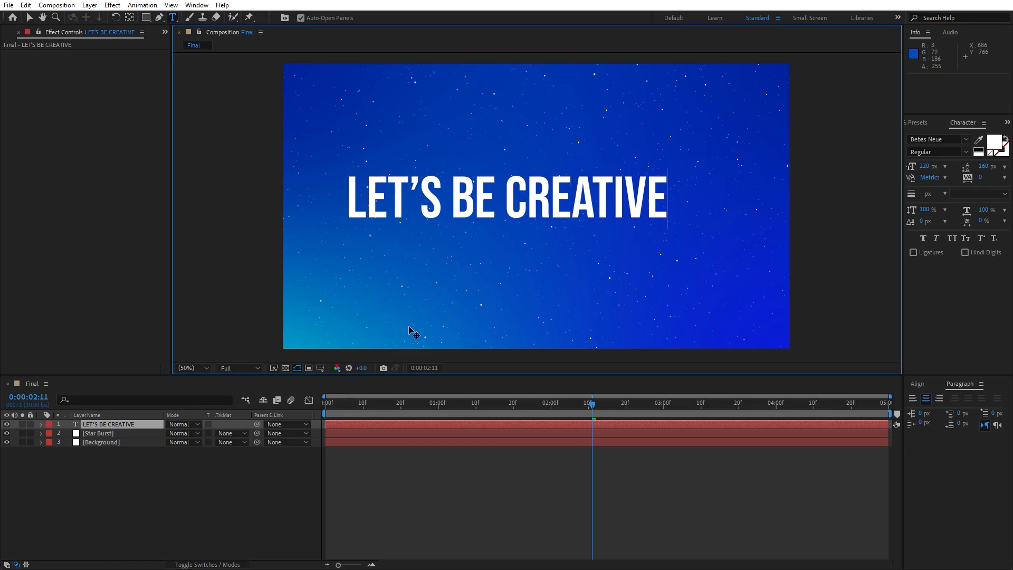
# - Center the text layer horizontally and vertically in the composition
pyautogui.click(214, 470)
pyautogui.click(127, 425)
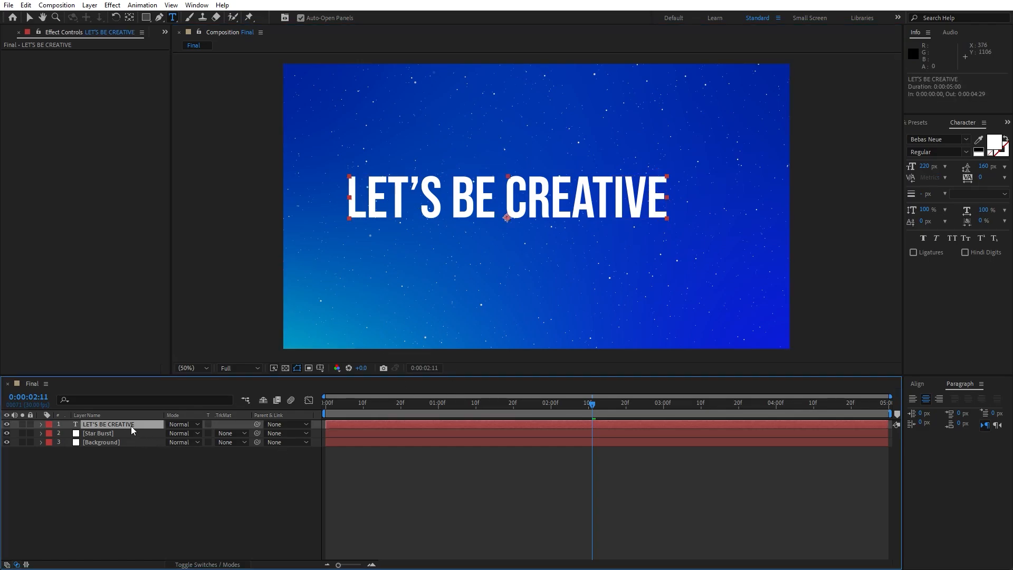
pyautogui.click(918, 384)
pyautogui.click(932, 409)
pyautogui.click(985, 410)
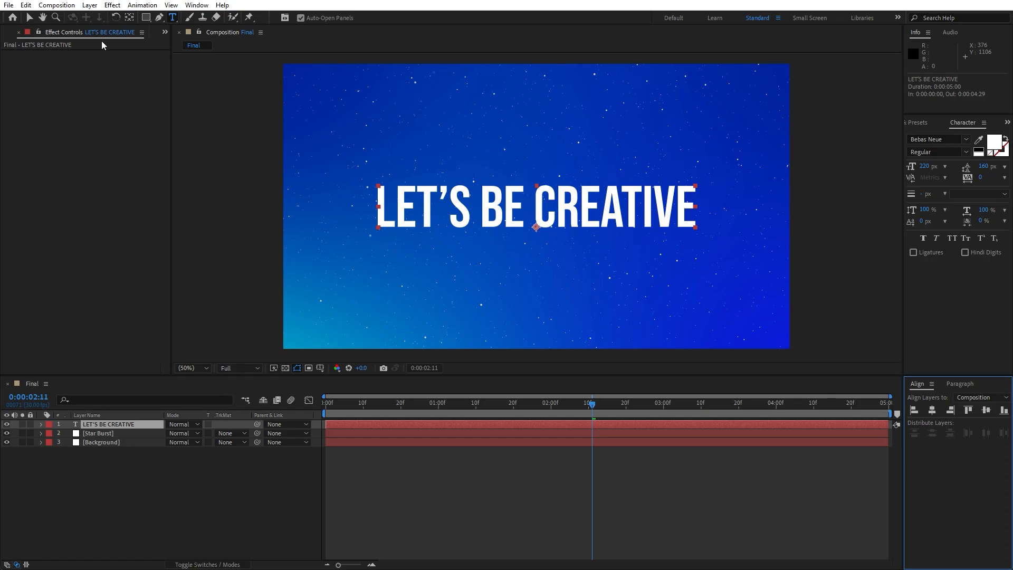
# - Add a Scale animator to the text layer and set its Scale to 0%
pyautogui.click(196, 4)
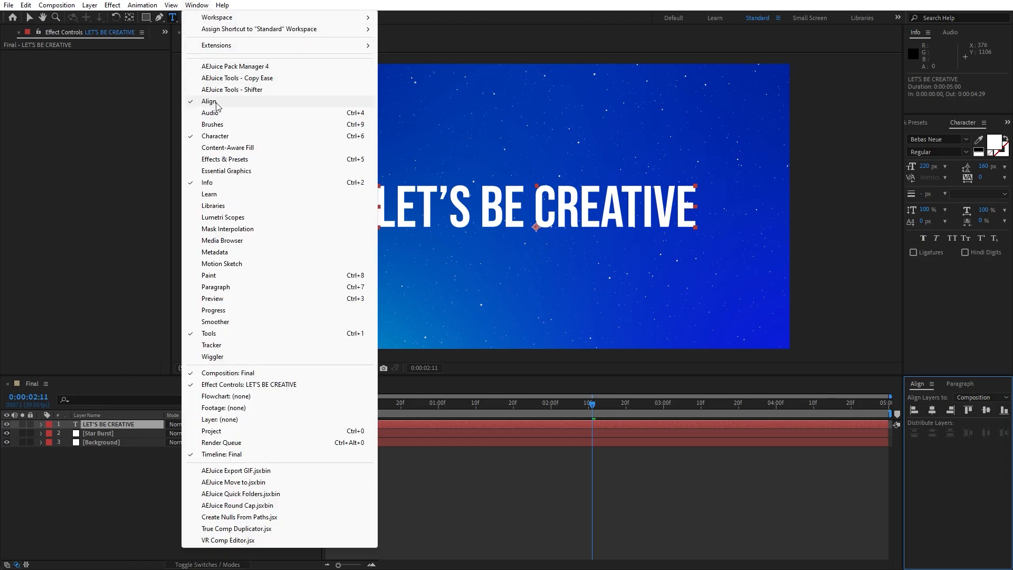
pyautogui.click(106, 489)
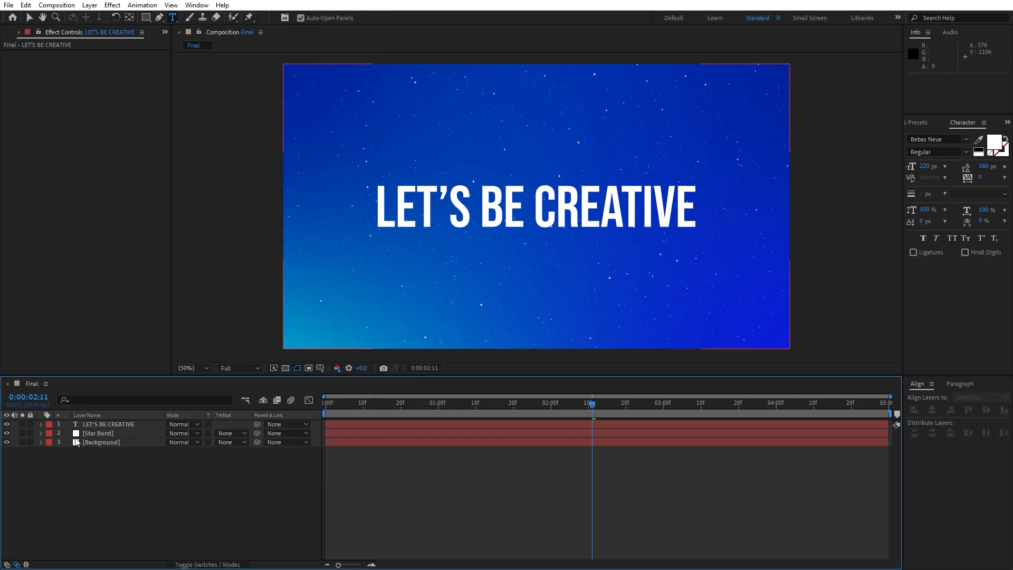
pyautogui.click(41, 424)
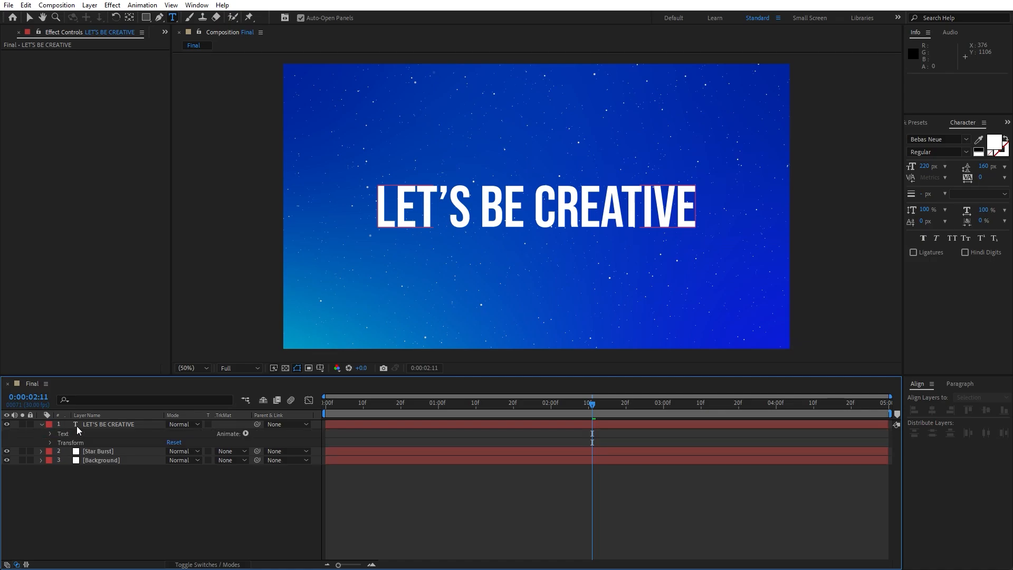
pyautogui.click(246, 433)
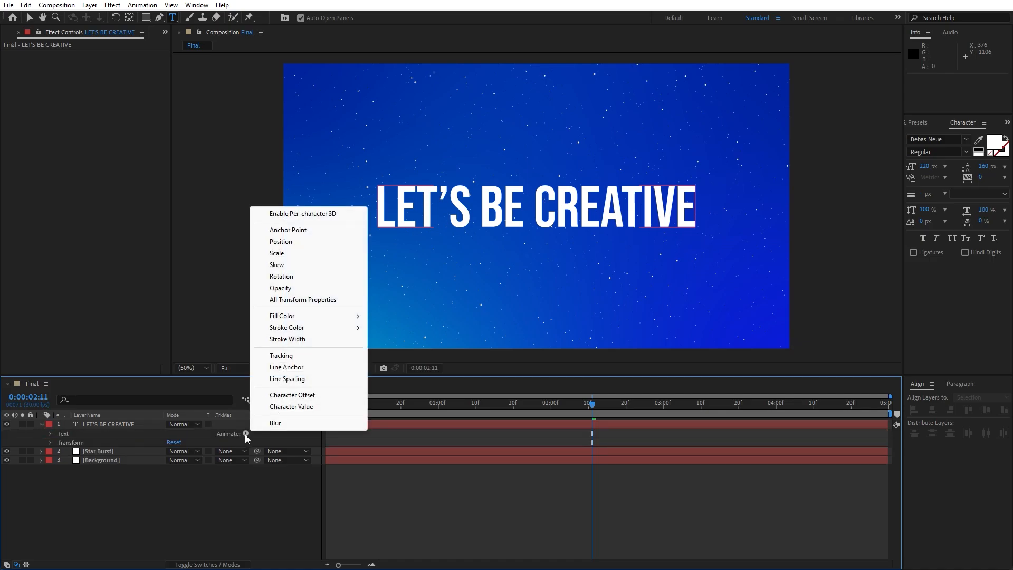
pyautogui.click(293, 254)
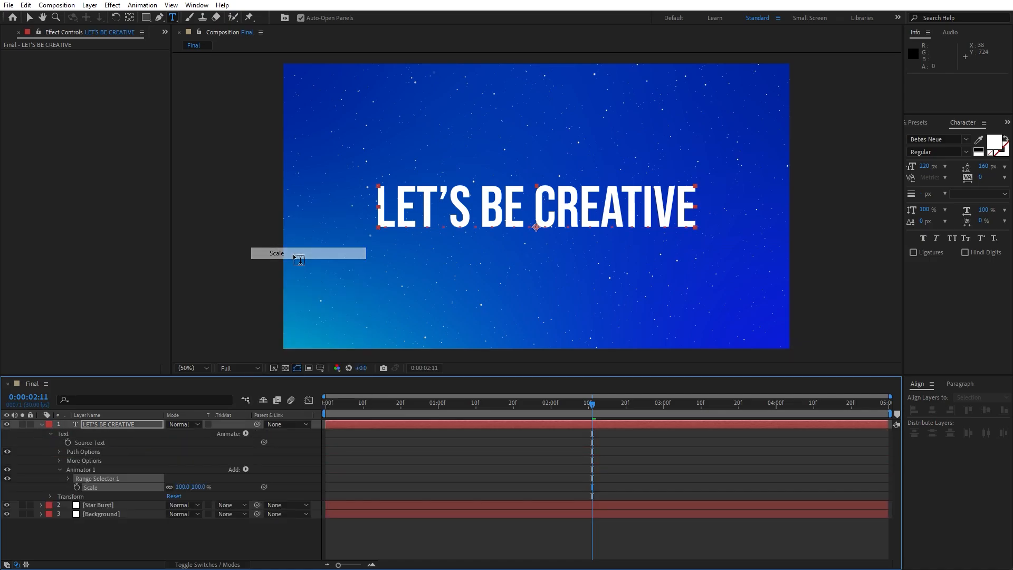
pyautogui.click(183, 486)
pyautogui.press('Return')
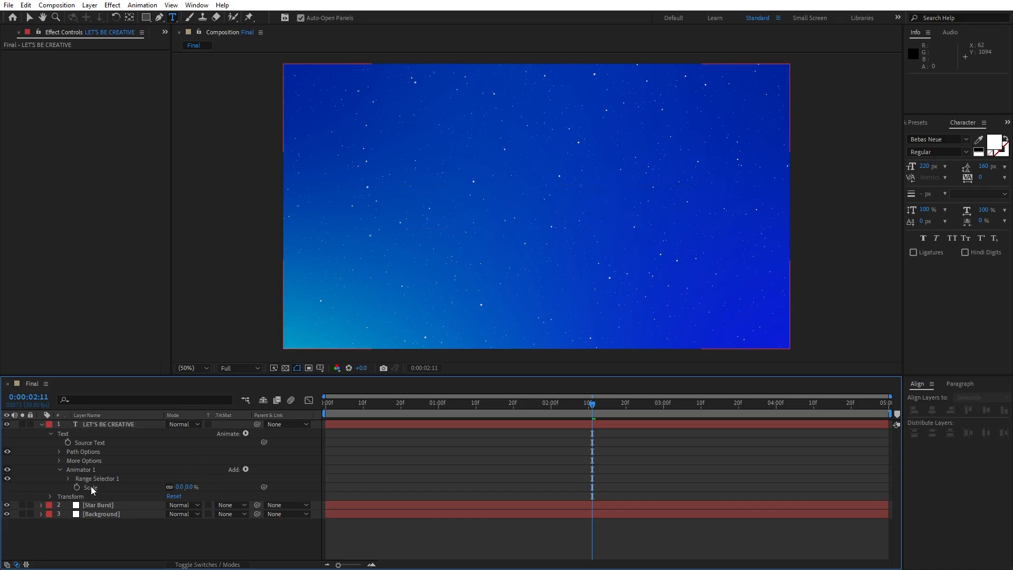
# - At about 1 second 10 frames, keyframe the Range Selector Offset at 100%
pyautogui.click(68, 478)
pyautogui.moveTo(479, 413)
pyautogui.mouseDown()
pyautogui.moveTo(429, 411)
pyautogui.moveTo(477, 412)
pyautogui.mouseUp()
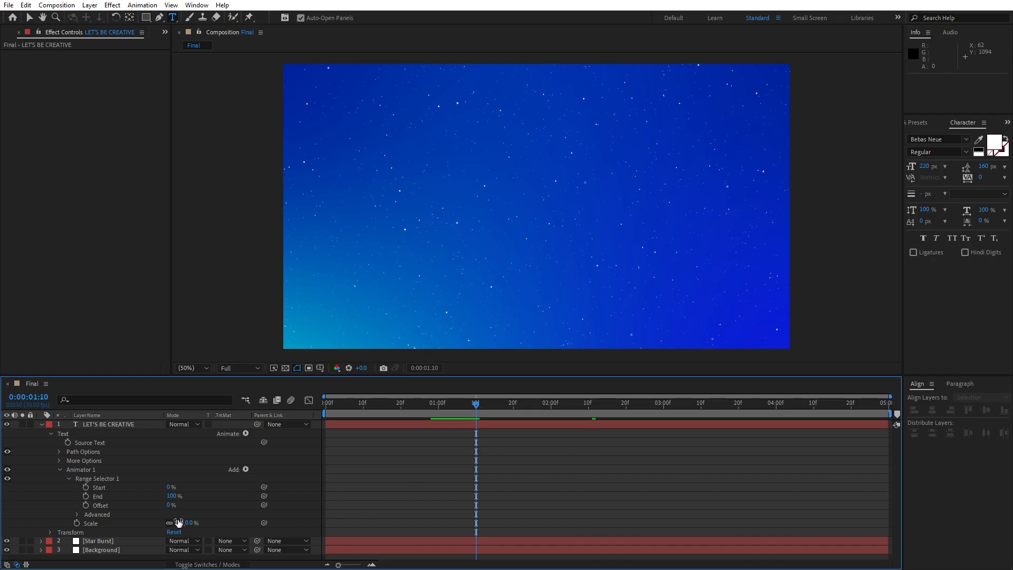
pyautogui.click(86, 504)
pyautogui.click(169, 505)
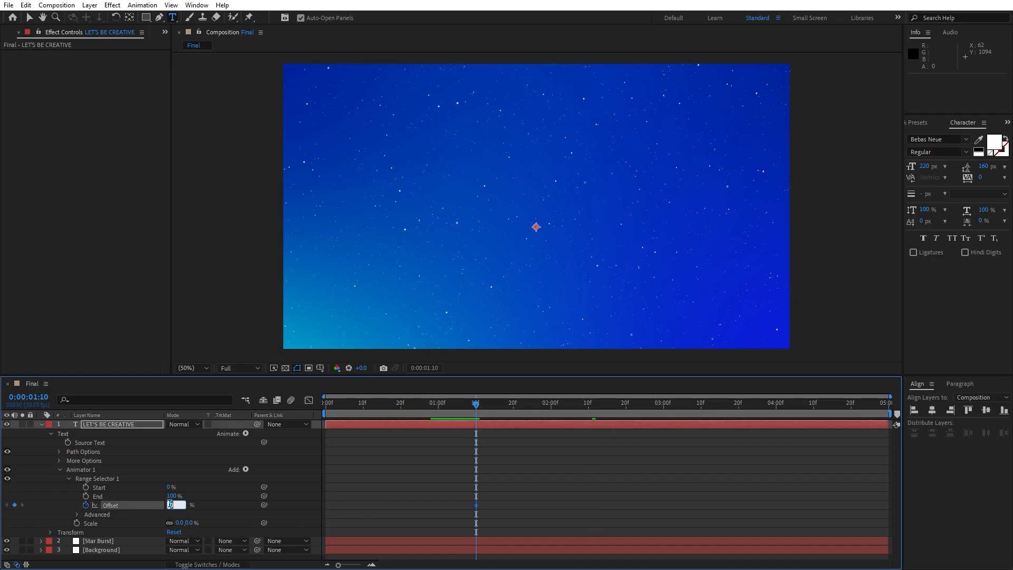
pyautogui.click(230, 499)
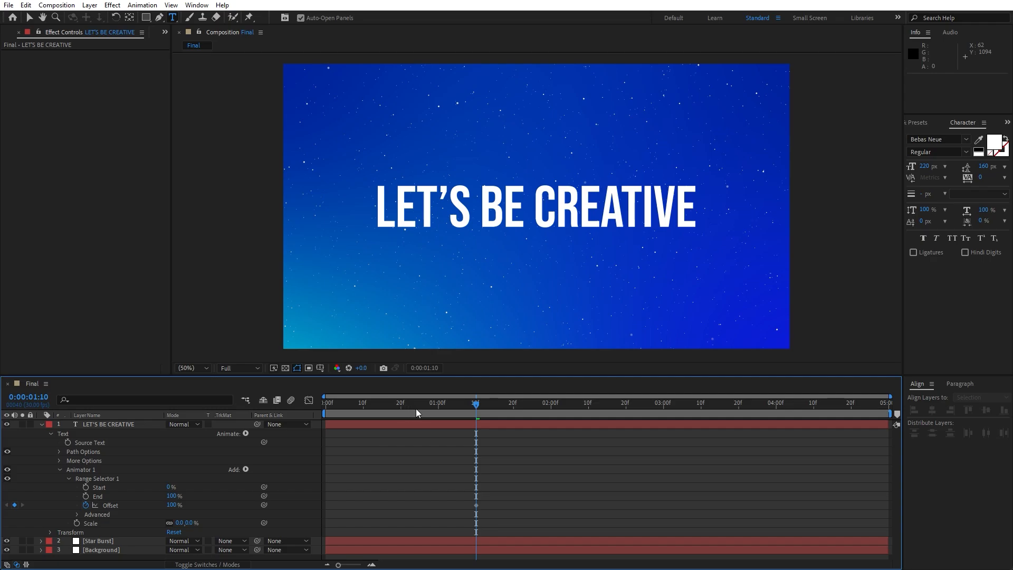
# - At the start of the timeline, set the Range Selector Offset to -100% and preview the reveal
pyautogui.moveTo(424, 408); pyautogui.dragTo(259, 430)
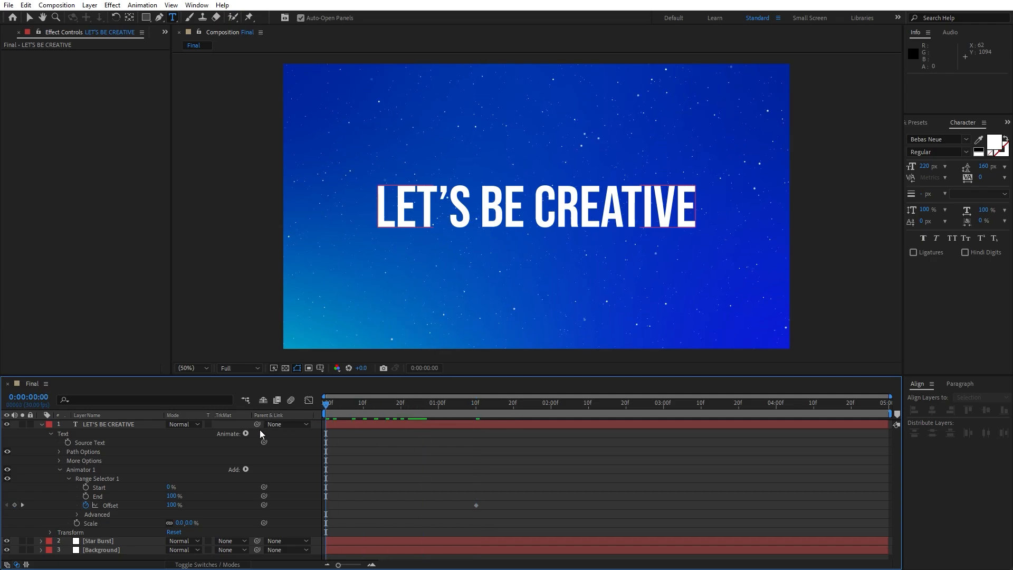
pyautogui.click(172, 505)
pyautogui.write('-100')
pyautogui.click(235, 491)
pyautogui.press('space')
pyautogui.moveTo(374, 408); pyautogui.dragTo(423, 417)
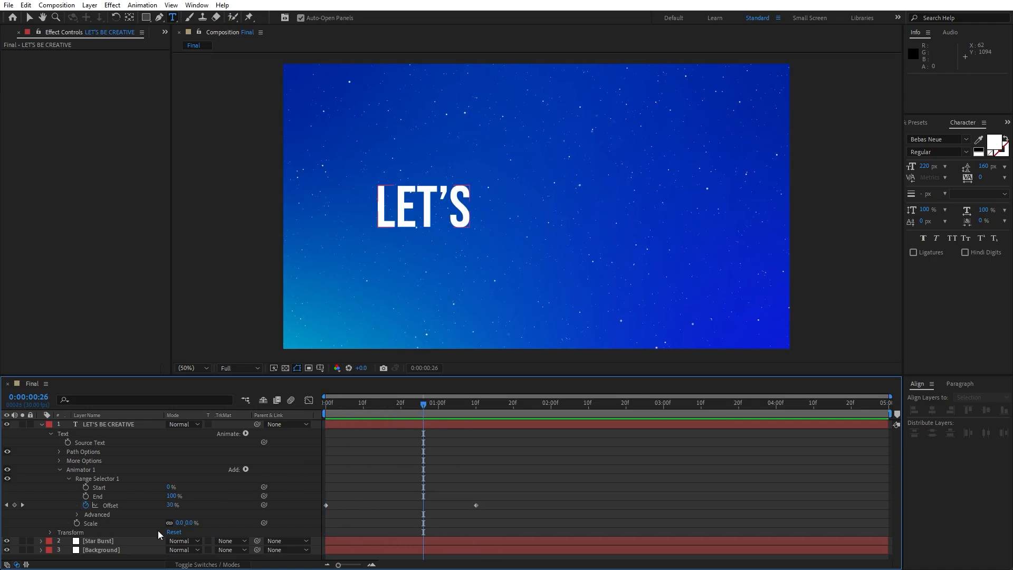
# - Set the Range Selector's advanced Shape to Ramp Up, Ease High to 80% and Ease Low to 20%
pyautogui.click(75, 515)
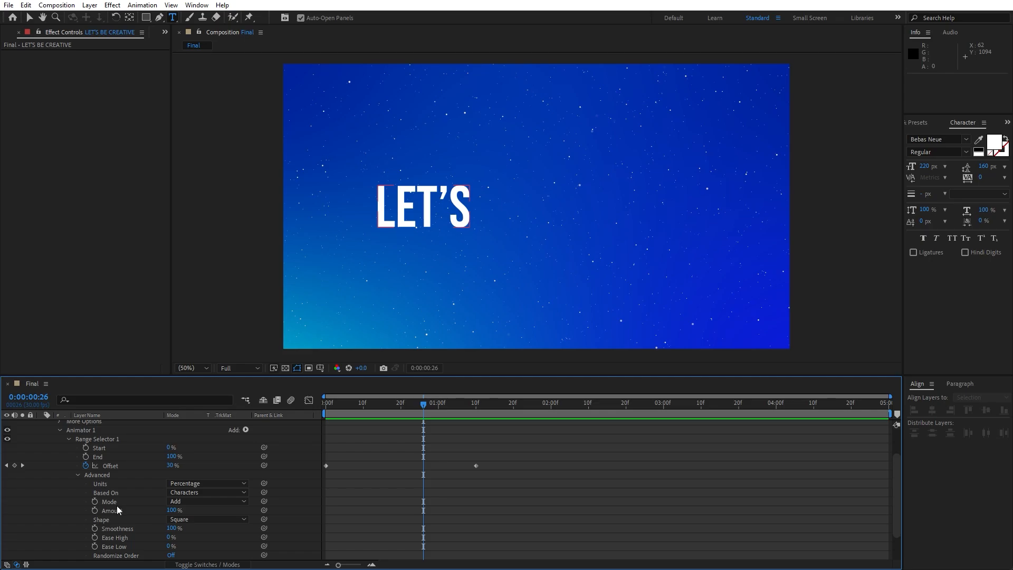
pyautogui.click(193, 520)
pyautogui.click(204, 462)
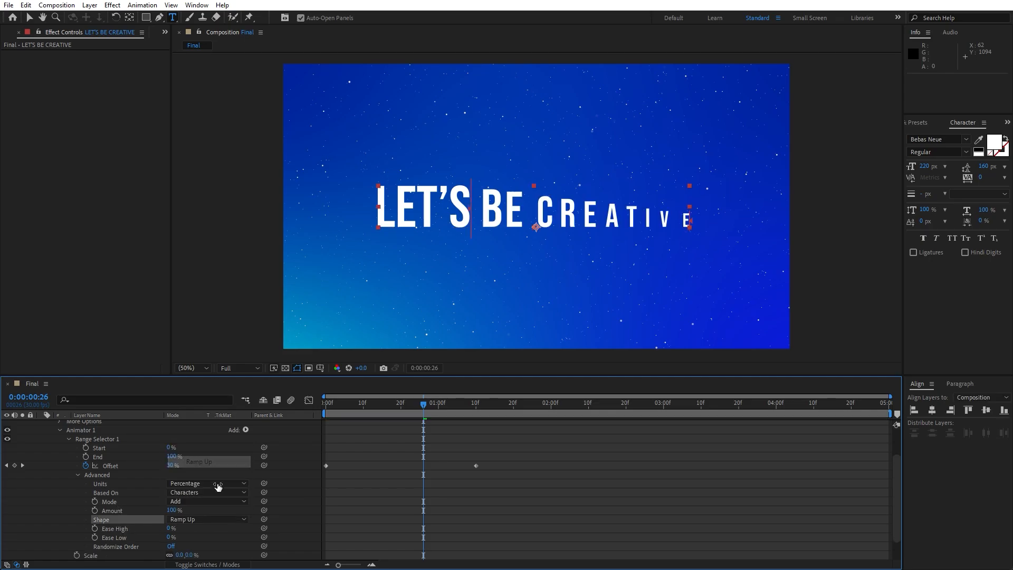
pyautogui.click(170, 528)
pyautogui.write('8')
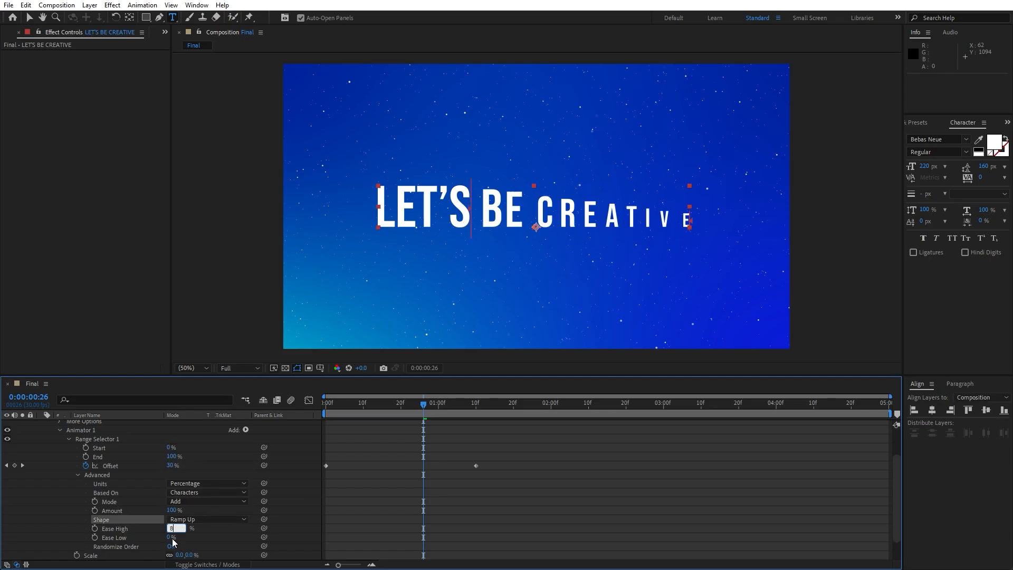
pyautogui.write('0')
pyautogui.press('Tab')
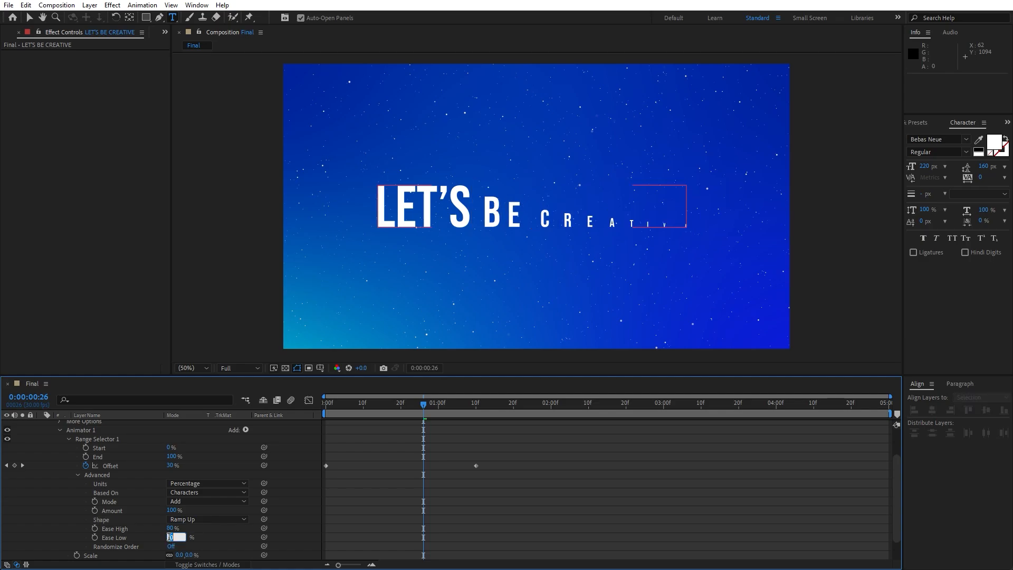
pyautogui.write('20')
pyautogui.press('Return')
# - Apply Easy Ease to both Offset keyframes after previewing the animation
pyautogui.press('space')
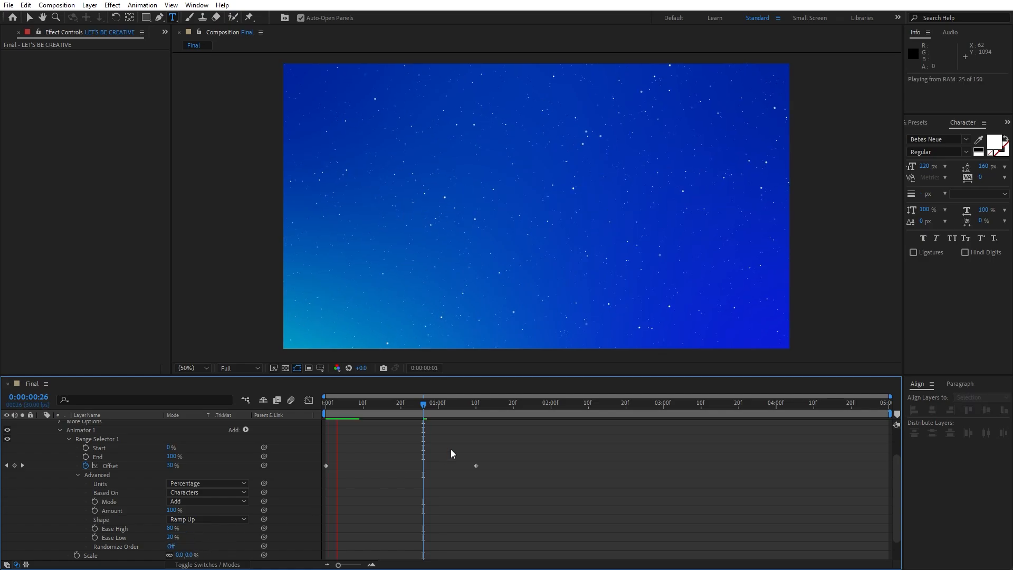
pyautogui.moveTo(426, 409)
pyautogui.mouseDown()
pyautogui.moveTo(393, 414)
pyautogui.moveTo(446, 415)
pyautogui.mouseUp()
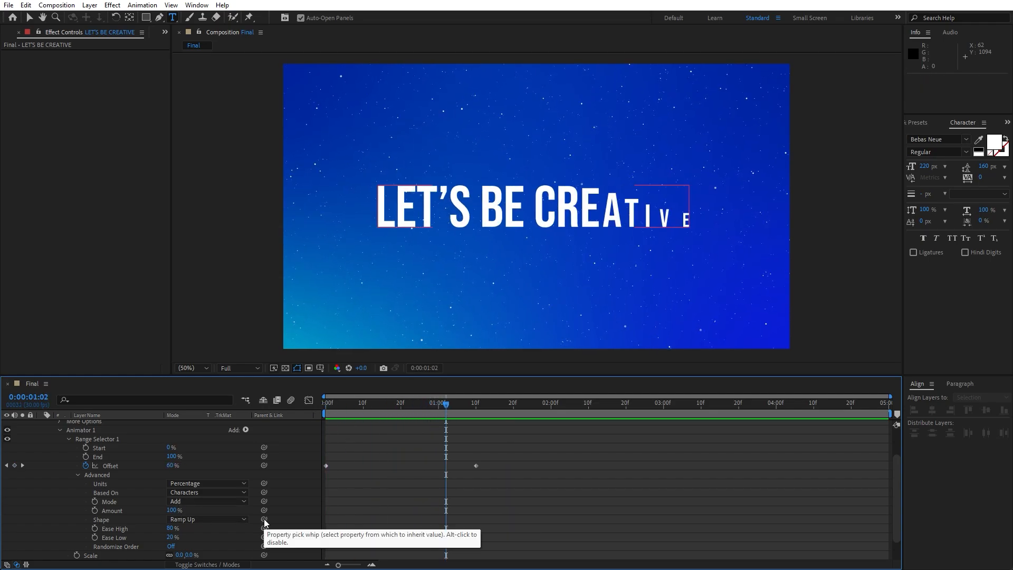
pyautogui.moveTo(505, 452); pyautogui.dragTo(301, 488)
pyautogui.press('F9')
pyautogui.click(72, 498)
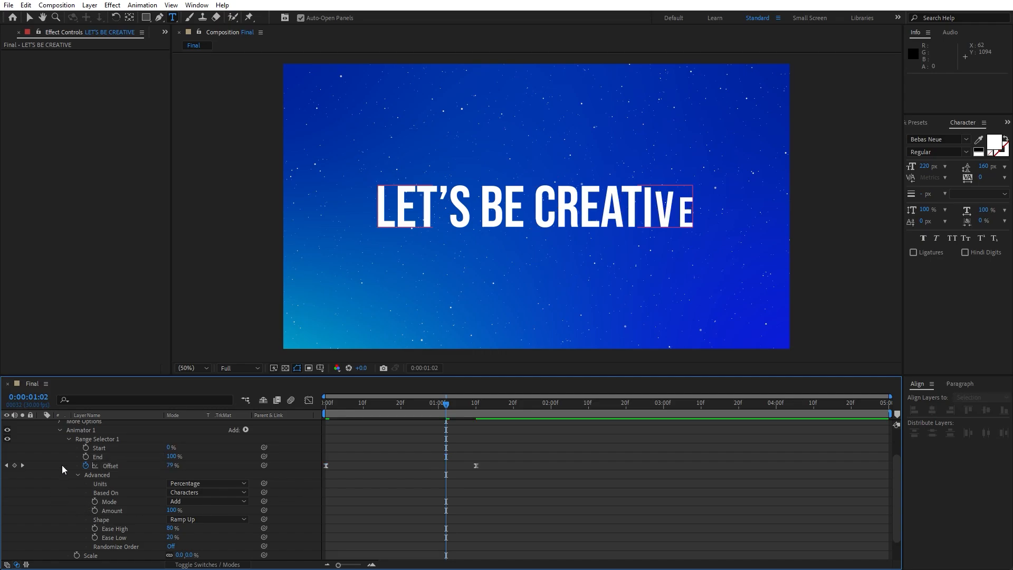
# - Compare the text's Anchor Point Grouping options under More Options and set it to Line
pyautogui.scroll(1, 87, 437)
pyautogui.click(60, 447)
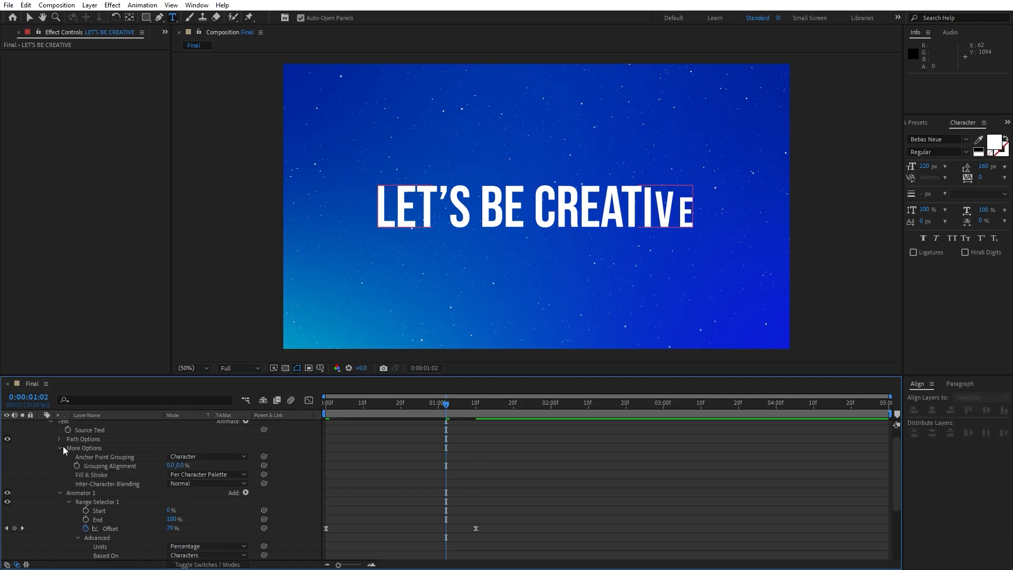
pyautogui.click(184, 457)
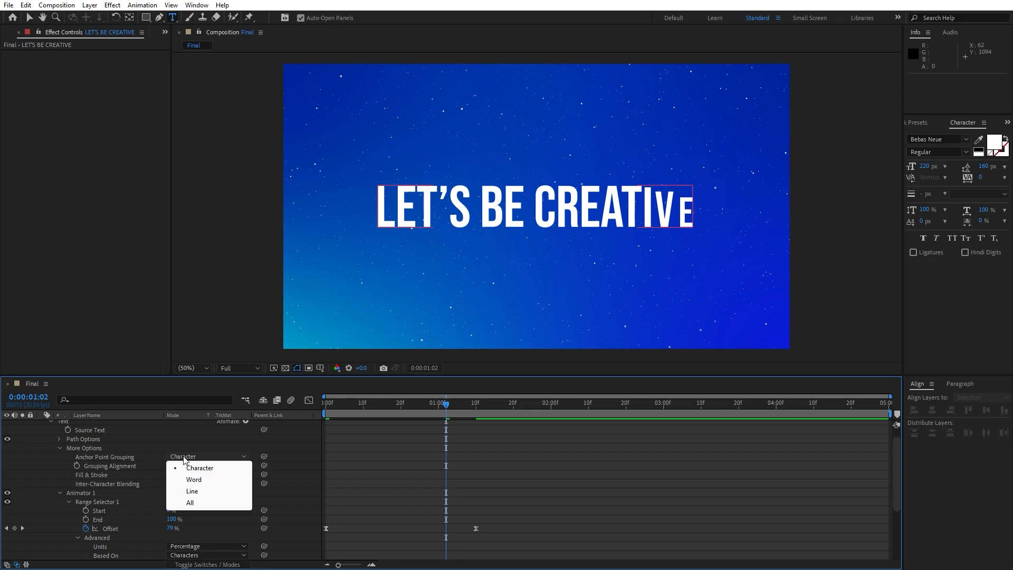
pyautogui.click(194, 480)
pyautogui.press('space')
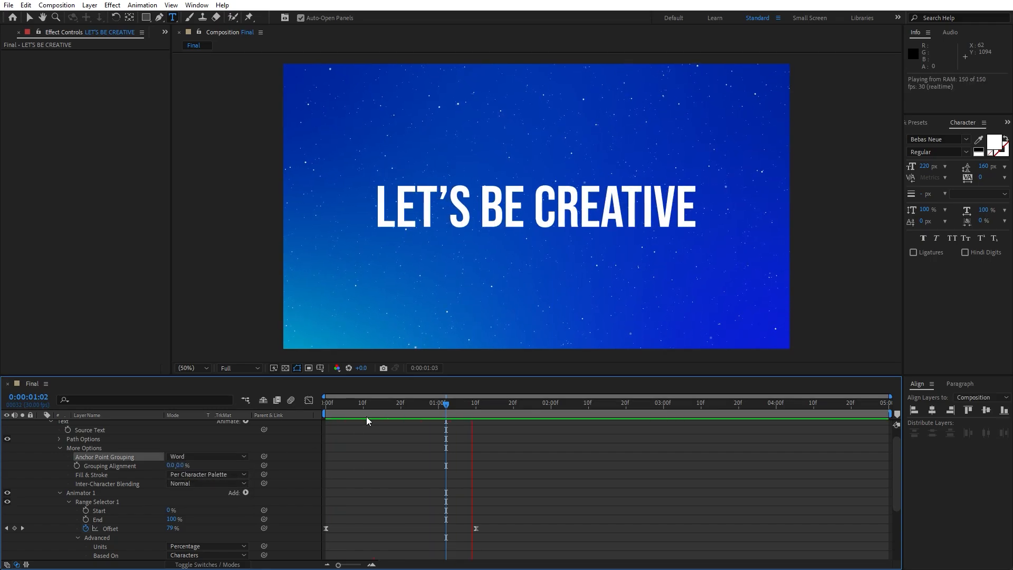
pyautogui.click(203, 456)
pyautogui.click(205, 491)
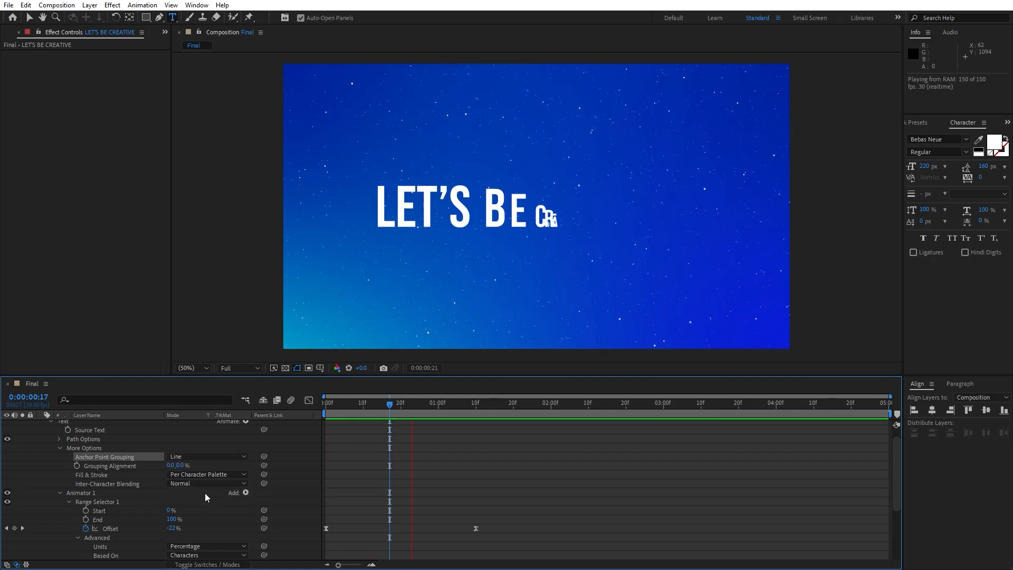
pyautogui.click(204, 456)
pyautogui.click(198, 502)
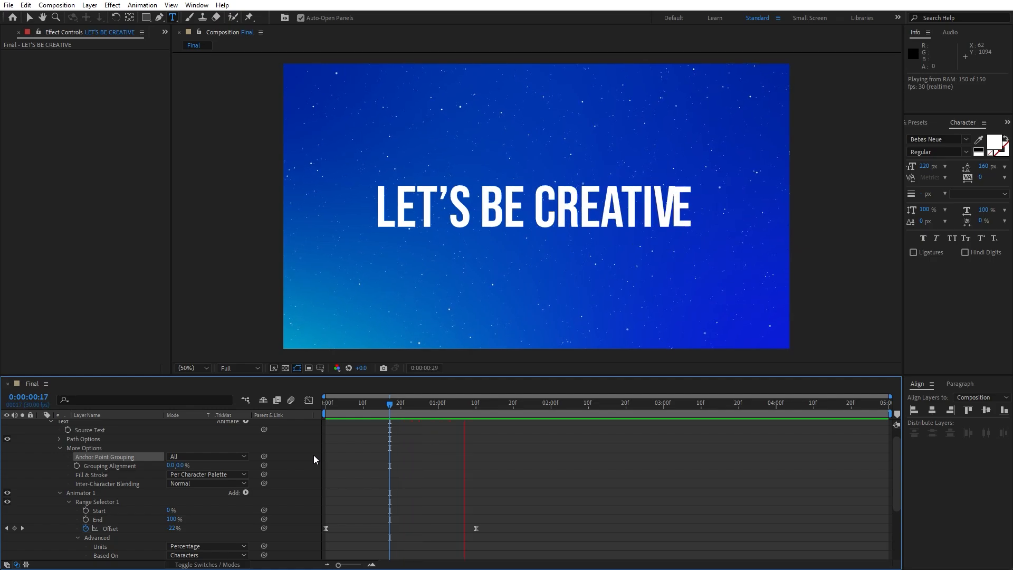
pyautogui.click(357, 413)
pyautogui.moveTo(357, 411); pyautogui.dragTo(442, 412)
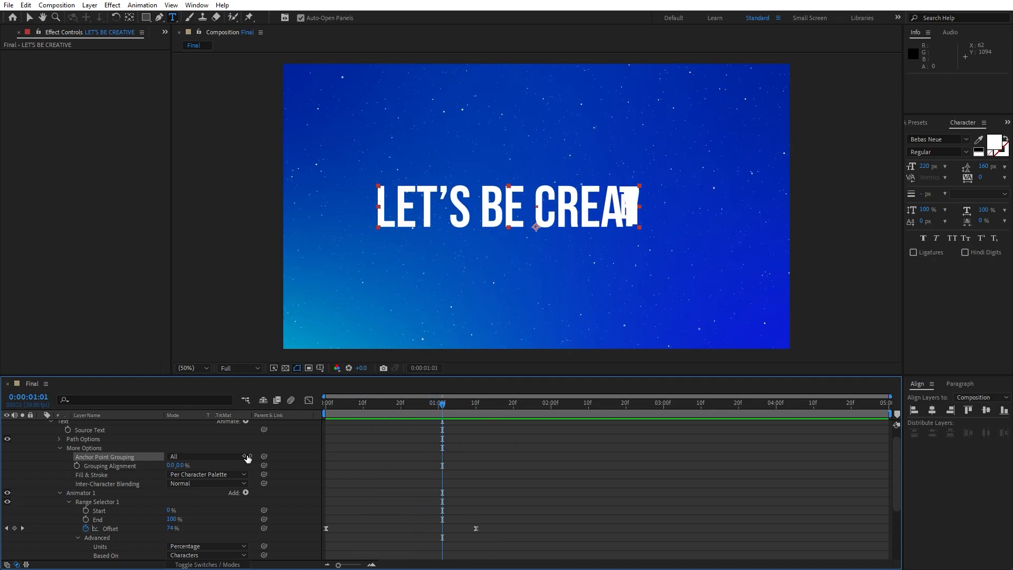
pyautogui.click(207, 456)
pyautogui.click(213, 492)
# - Adjust the Offset keyframes' speed curve in the Graph Editor for a sharper ease
pyautogui.moveTo(539, 504); pyautogui.dragTo(300, 562)
pyautogui.click(308, 400)
pyautogui.moveTo(523, 499); pyautogui.dragTo(413, 537)
pyautogui.moveTo(379, 519)
pyautogui.mouseDown()
pyautogui.moveTo(316, 546)
pyautogui.moveTo(387, 535)
pyautogui.mouseUp()
pyautogui.rightClick(517, 479)
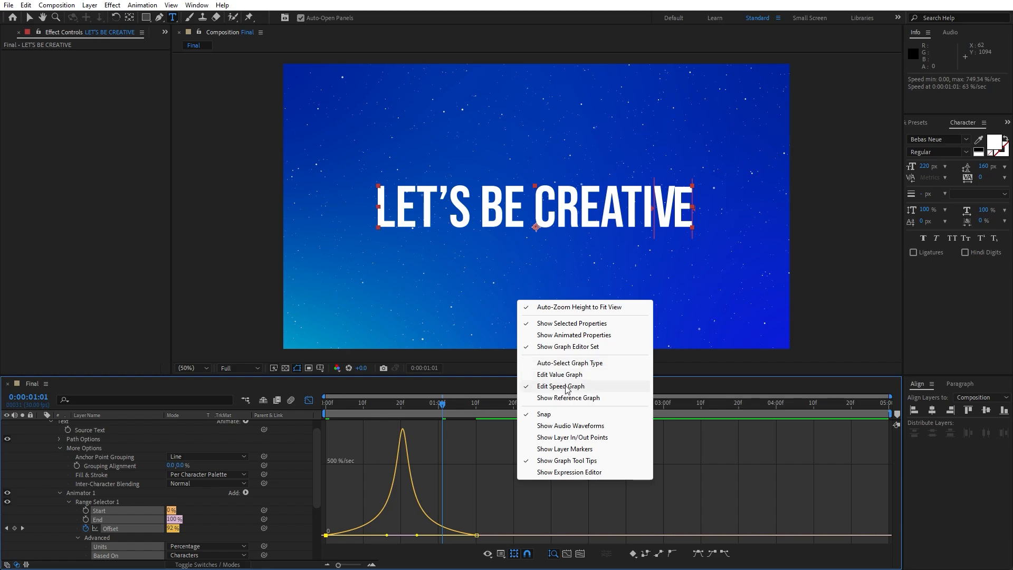
pyautogui.click(309, 401)
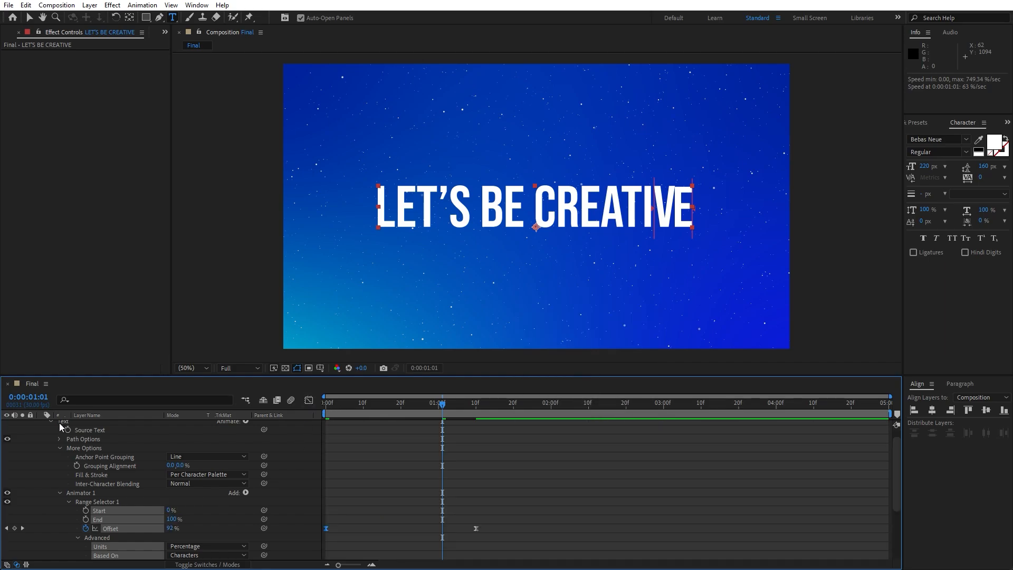
# - Preview the text animation and show only the text layer's keyframed Offset property
pyautogui.scroll(1, 55, 470)
pyautogui.click(40, 425)
pyautogui.press('space')
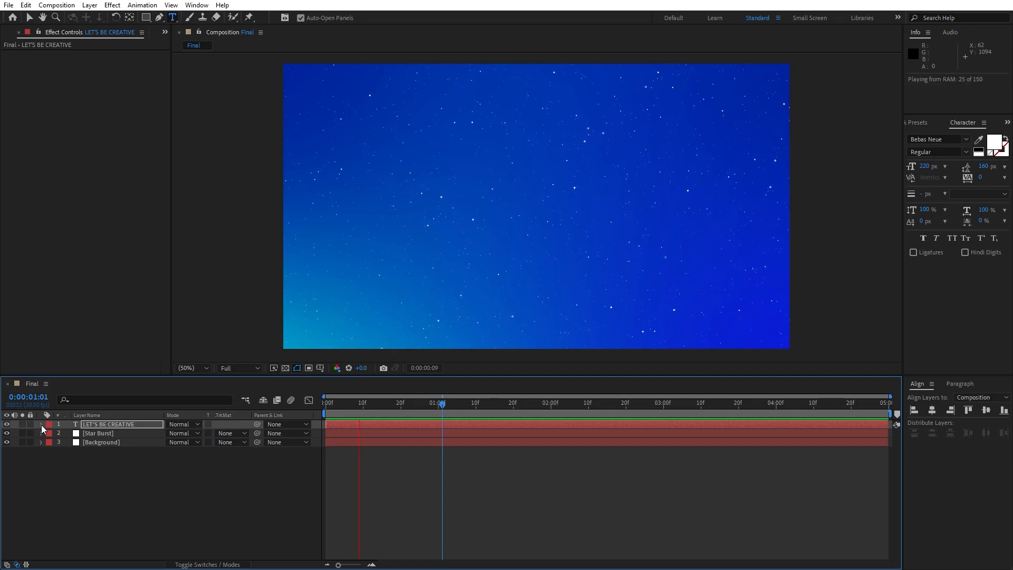
pyautogui.press('space')
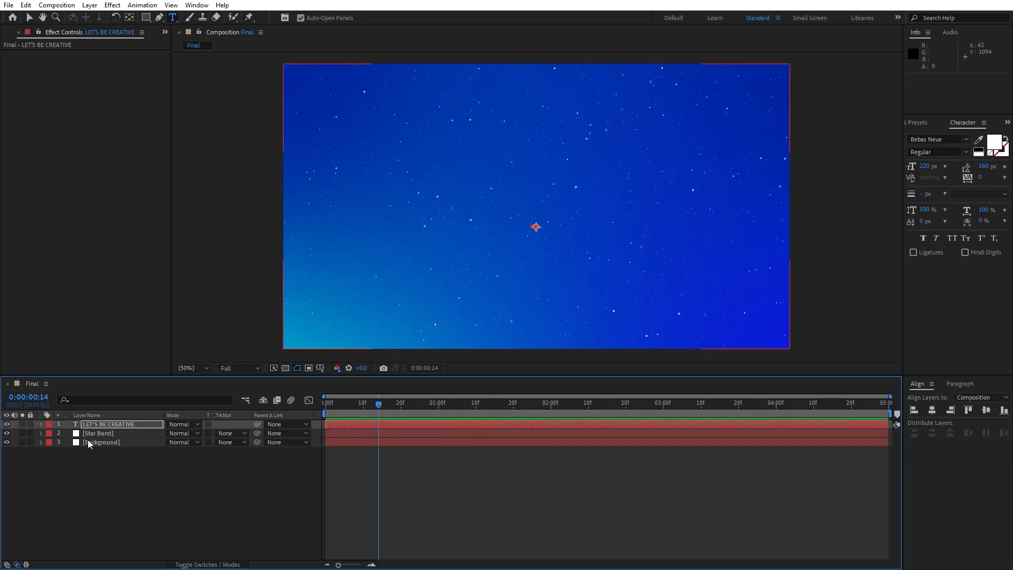
pyautogui.click(107, 424)
pyautogui.press('u')
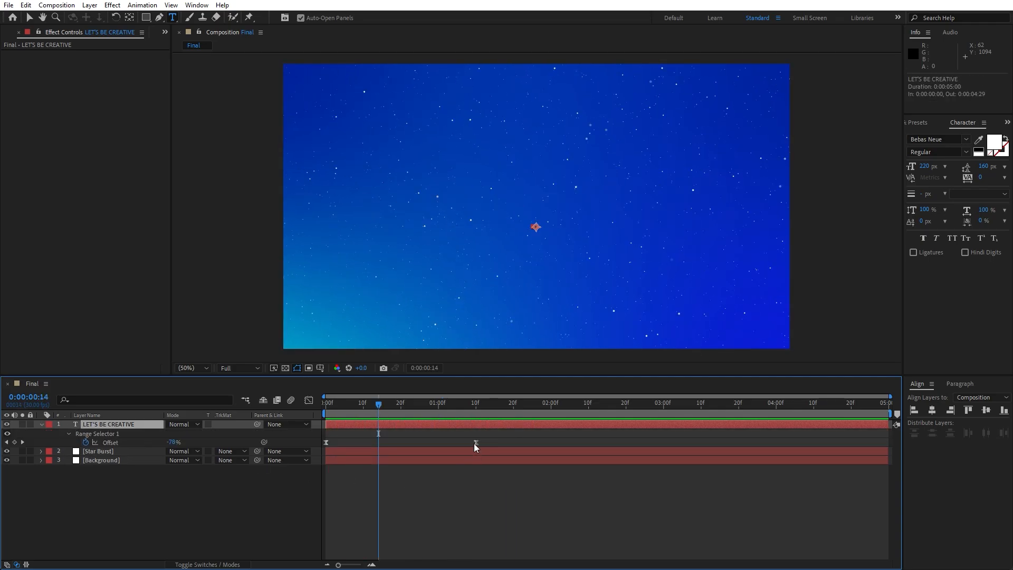
# - Move the second Offset keyframe to about 3 seconds and preview the text reveal
pyautogui.moveTo(475, 443); pyautogui.dragTo(517, 445)
pyautogui.moveTo(588, 442); pyautogui.dragTo(666, 440)
pyautogui.press('space')
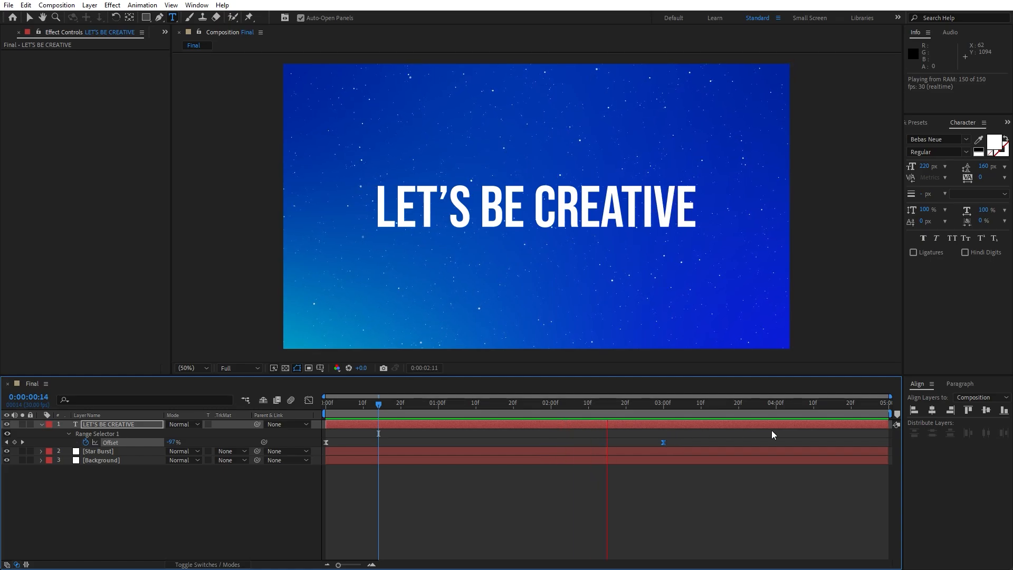
pyautogui.moveTo(584, 406)
pyautogui.mouseDown()
pyautogui.moveTo(488, 409)
pyautogui.moveTo(596, 408)
pyautogui.mouseUp()
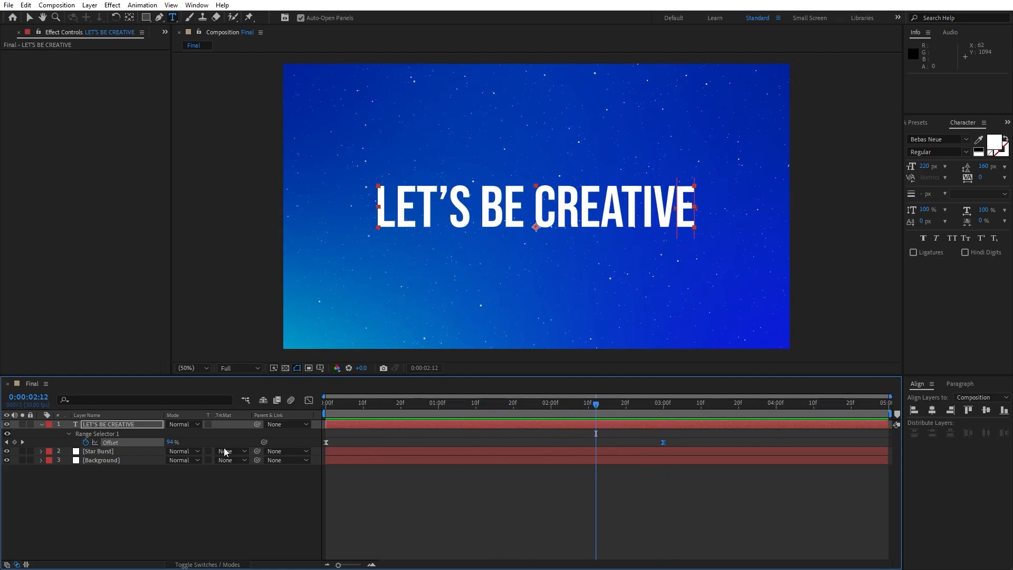
# - Collapse the text layer and apply a Drop Shadow effect to the LET'S BE CREATIVE layer
pyautogui.click(41, 424)
pyautogui.click(98, 425)
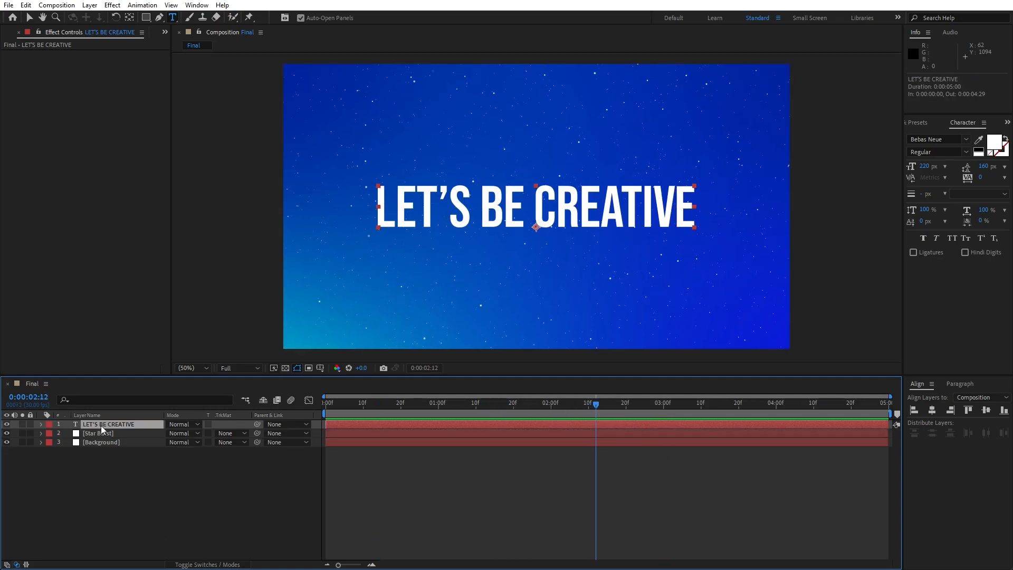
pyautogui.click(928, 123)
pyautogui.moveTo(950, 138); pyautogui.dragTo(805, 138)
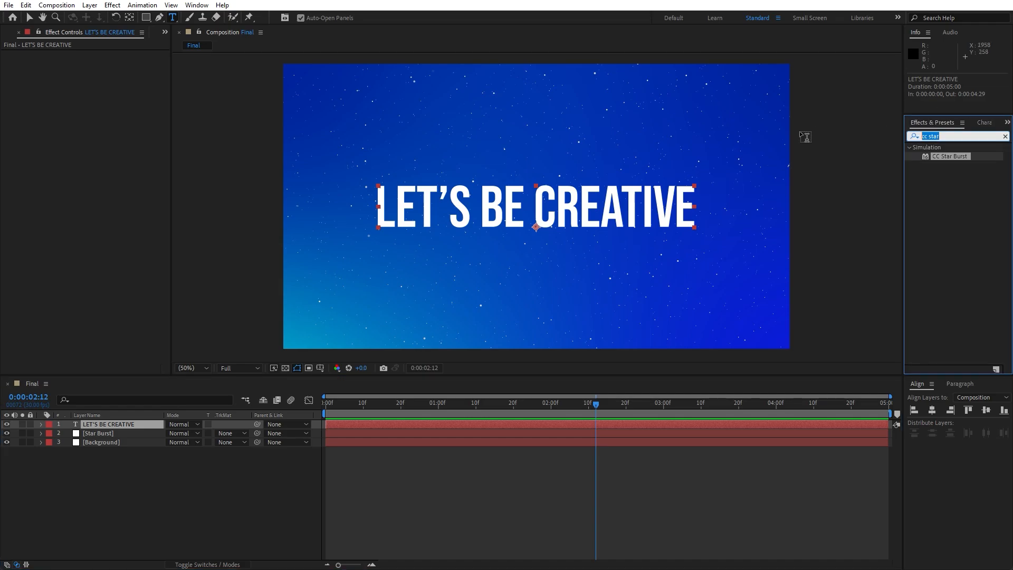
pyautogui.write('drop s')
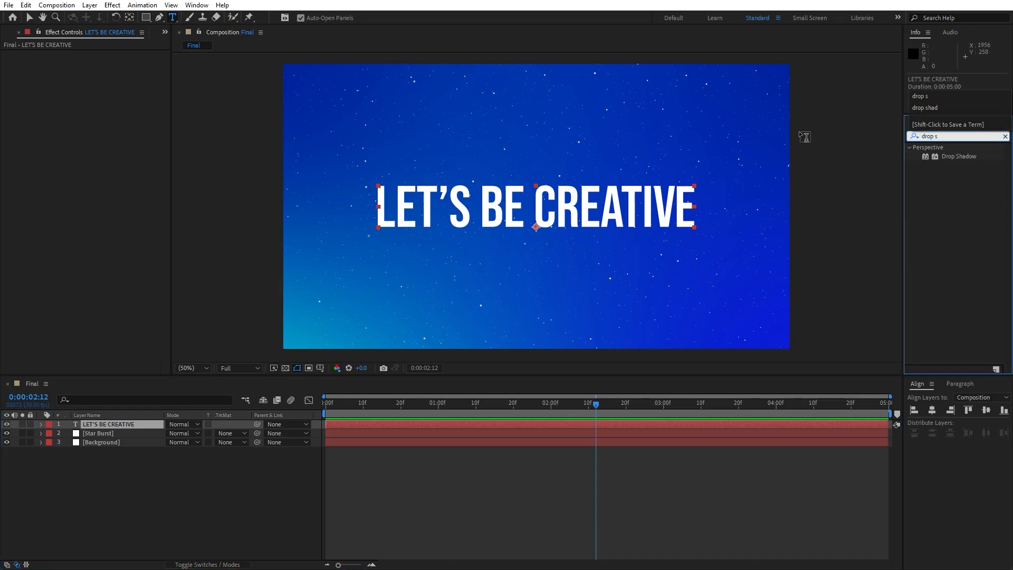
pyautogui.moveTo(949, 158); pyautogui.dragTo(105, 425)
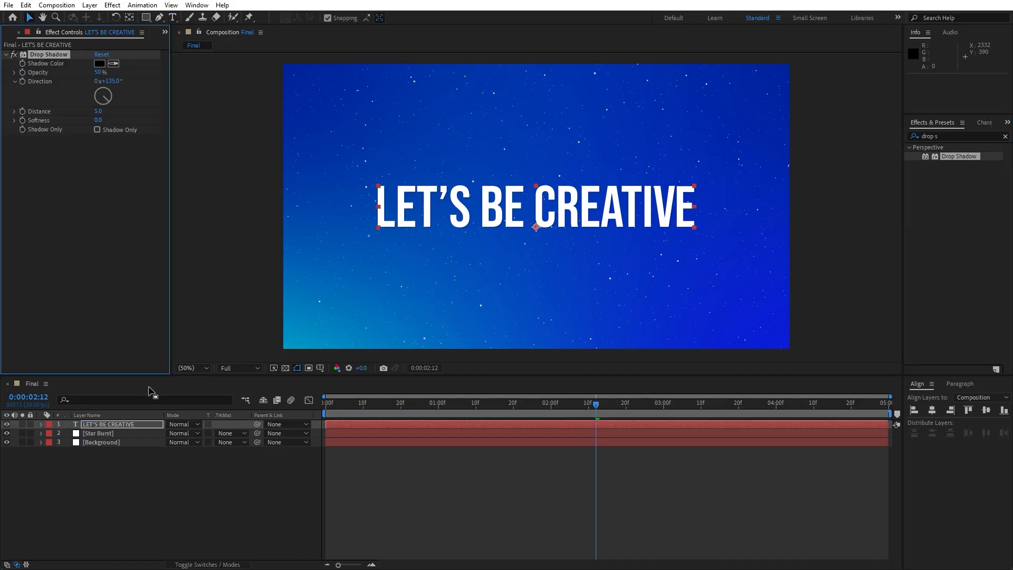
# - Duplicate the Drop Shadow effect on the text layer
pyautogui.click(43, 61)
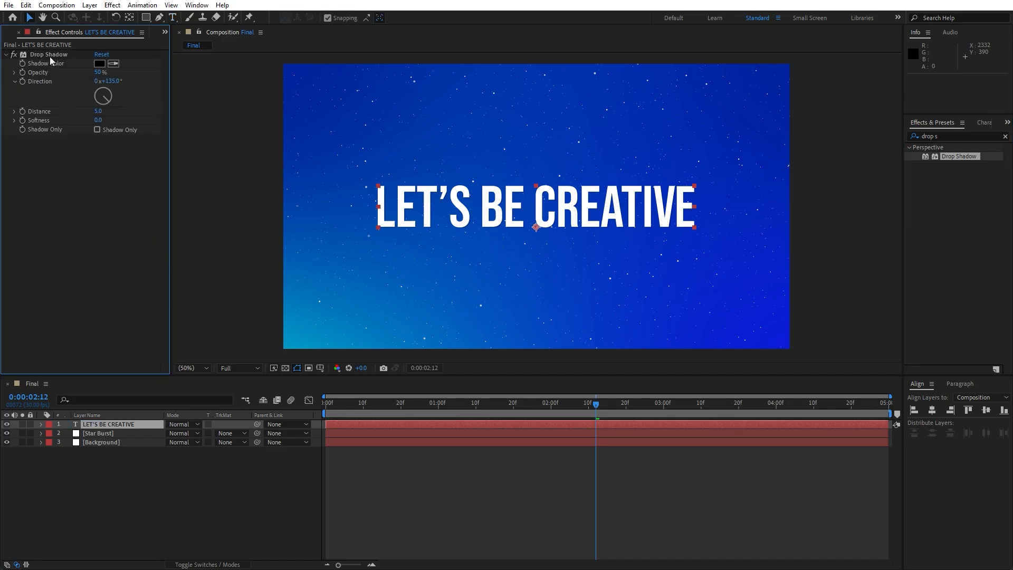
pyautogui.click(51, 56)
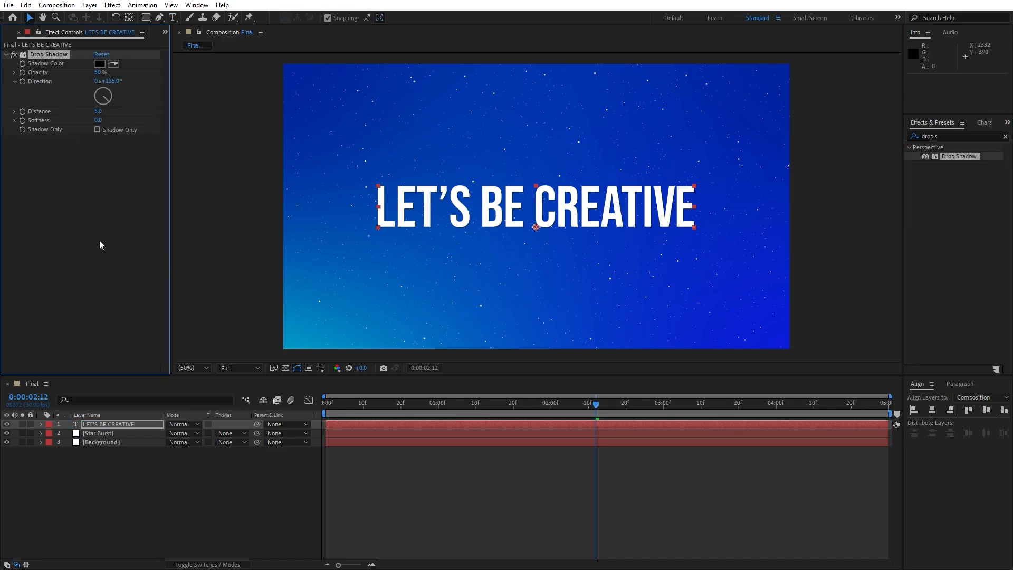
pyautogui.click(25, 5)
pyautogui.click(69, 140)
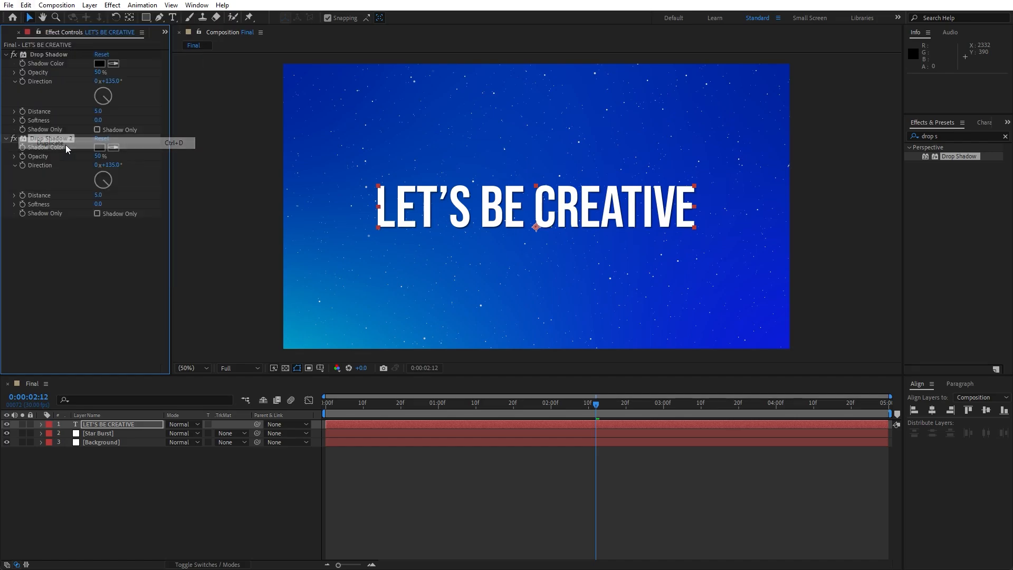
# - Set the second drop shadow's Distance to 20 and Softness to 50
pyautogui.click(98, 197)
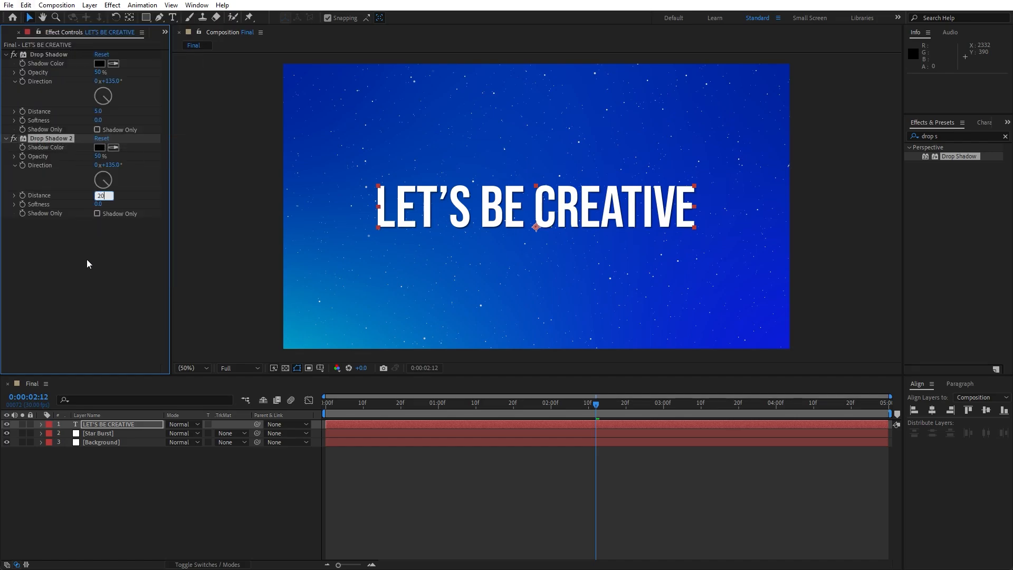
pyautogui.click(99, 204)
pyautogui.write('3')
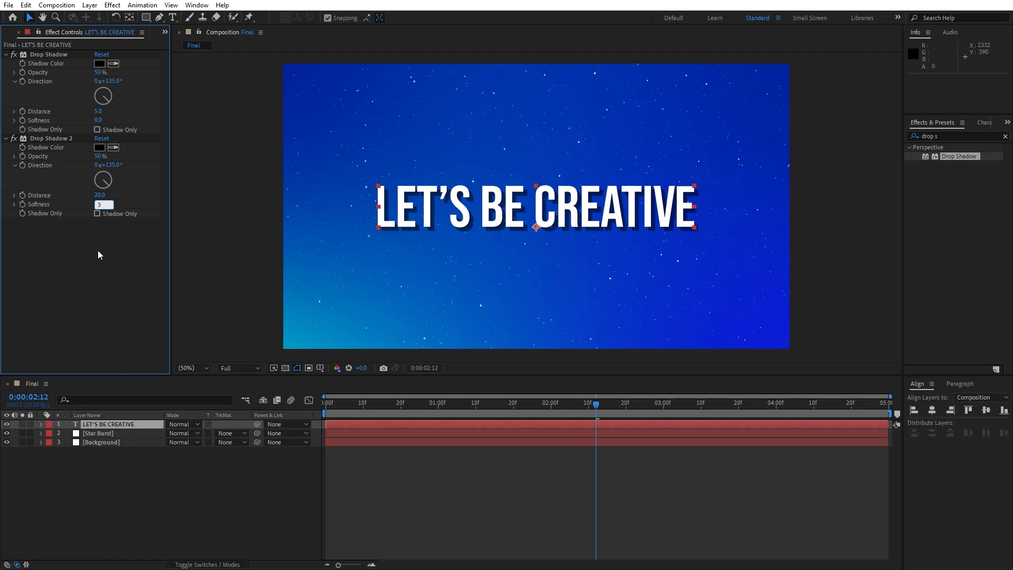
pyautogui.write('0')
pyautogui.press('Return')
pyautogui.click(99, 206)
pyautogui.write('50')
pyautogui.click(101, 273)
# - Add a new adjustment layer to the composition and rename it Spotlight
pyautogui.click(176, 488)
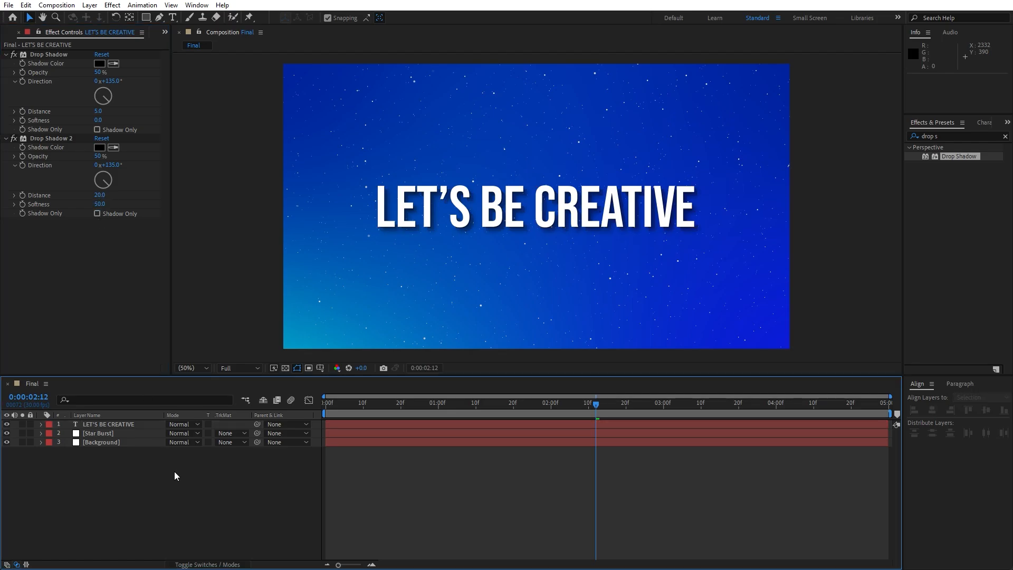
pyautogui.rightClick(205, 492)
pyautogui.moveTo(243, 360)
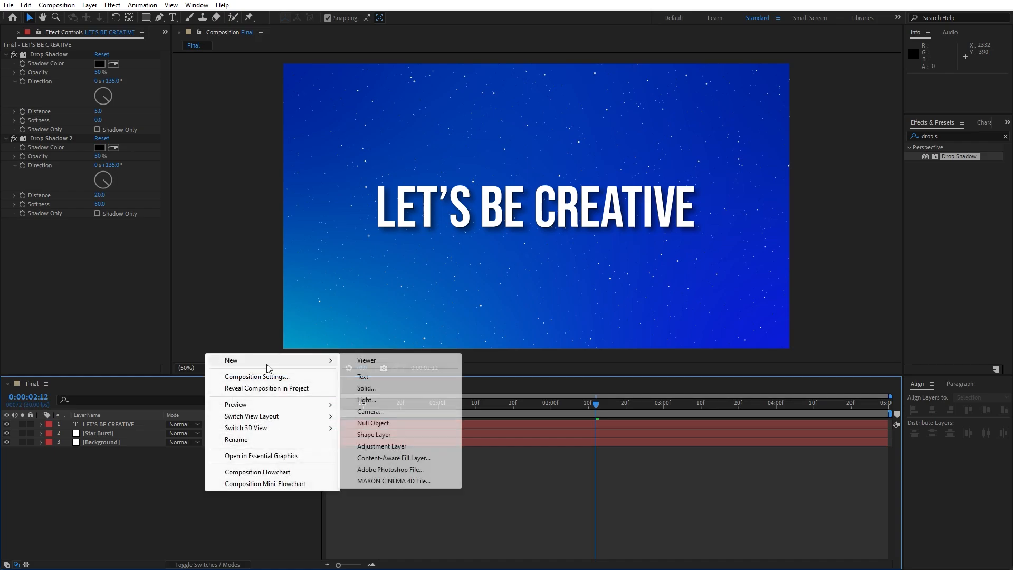
pyautogui.click(395, 446)
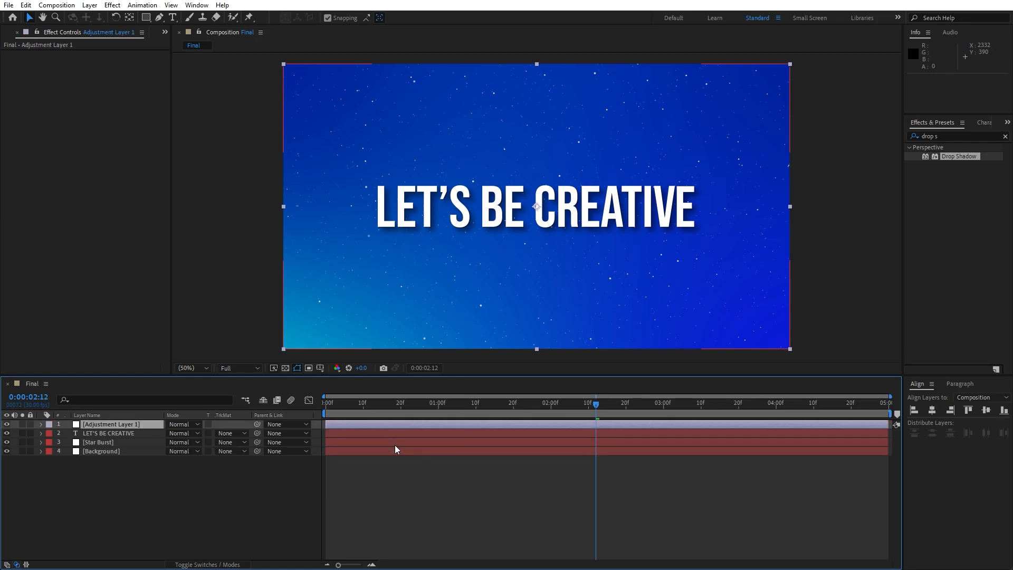
pyautogui.press('Return')
pyautogui.write('Spotlight')
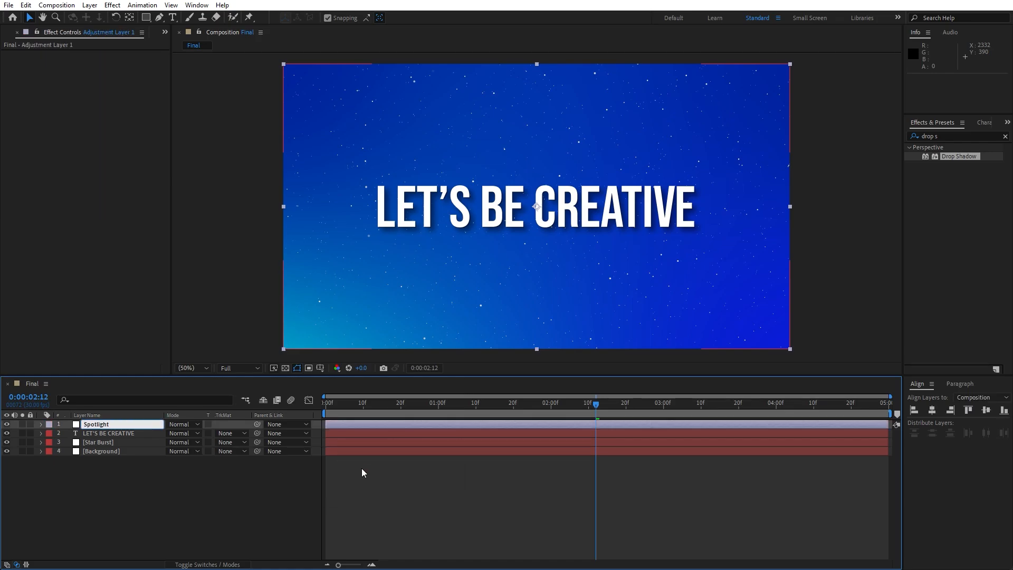
pyautogui.click(147, 501)
# - Apply CC Spotlight to the Spotlight layer and move its From point beyond the frame's upper-left corner
pyautogui.click(957, 135)
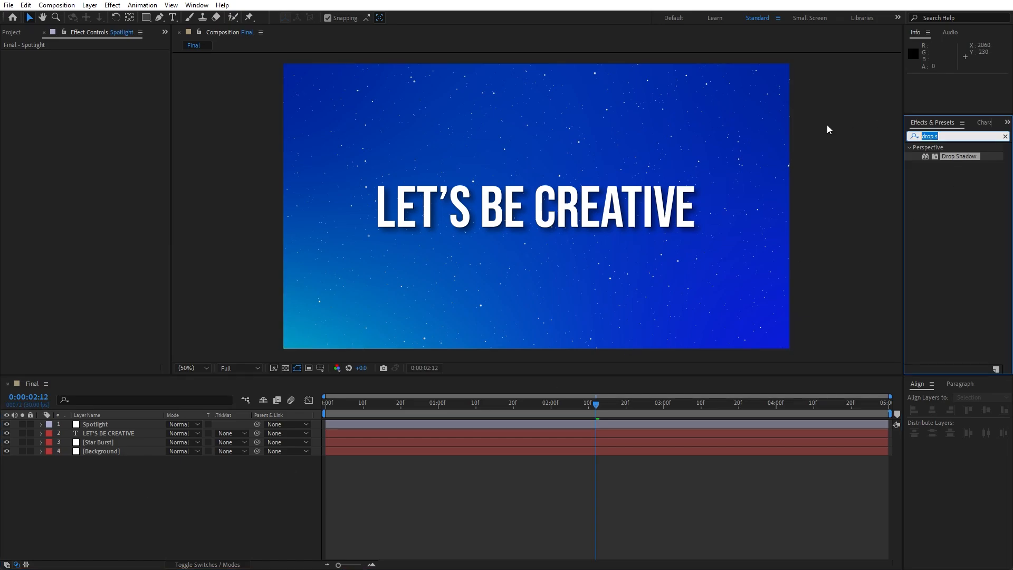
pyautogui.write('cc spo')
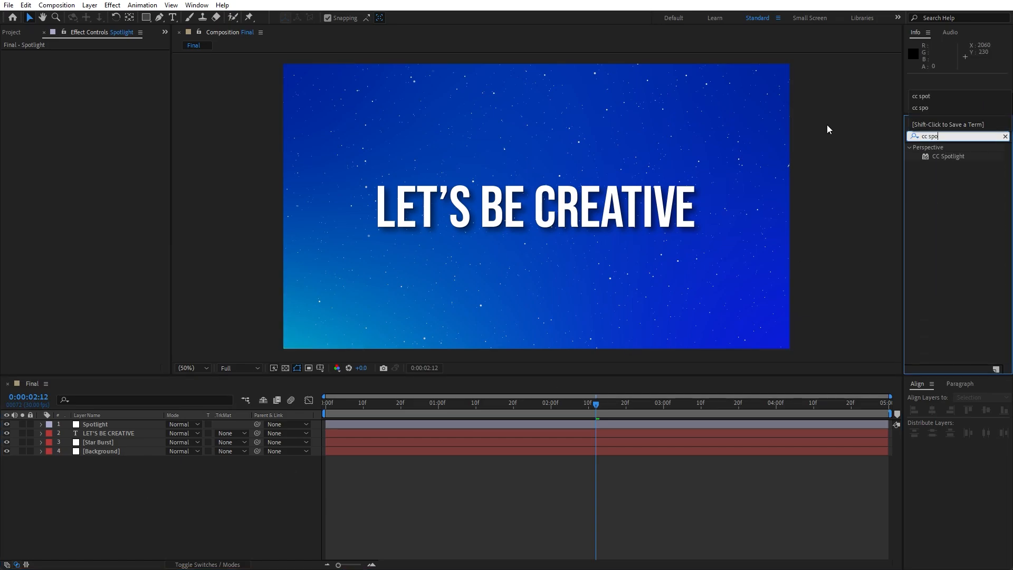
pyautogui.moveTo(946, 157); pyautogui.dragTo(95, 424)
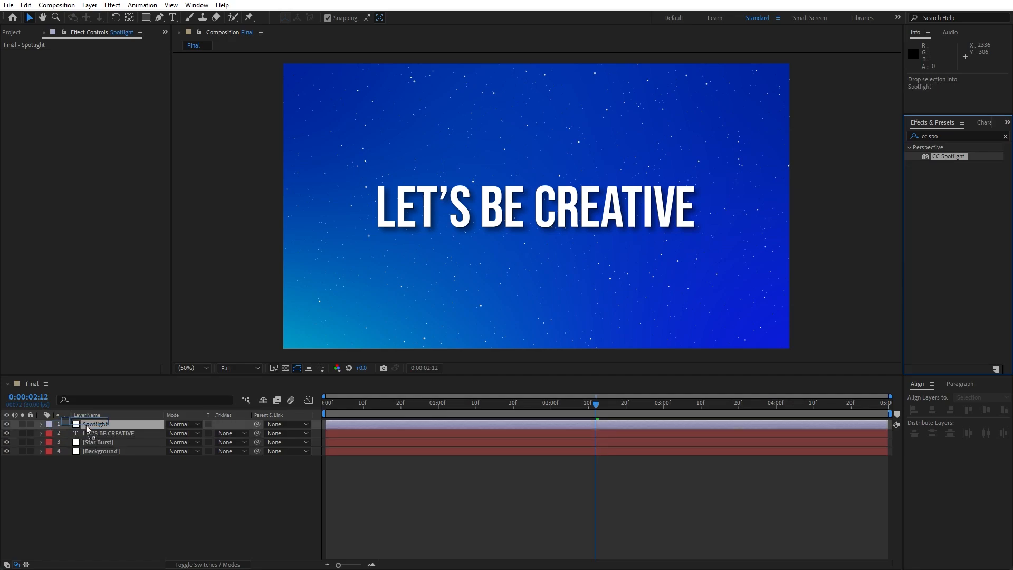
pyautogui.scroll(-2, 491, 285)
pyautogui.moveTo(637, 150); pyautogui.dragTo(380, 124)
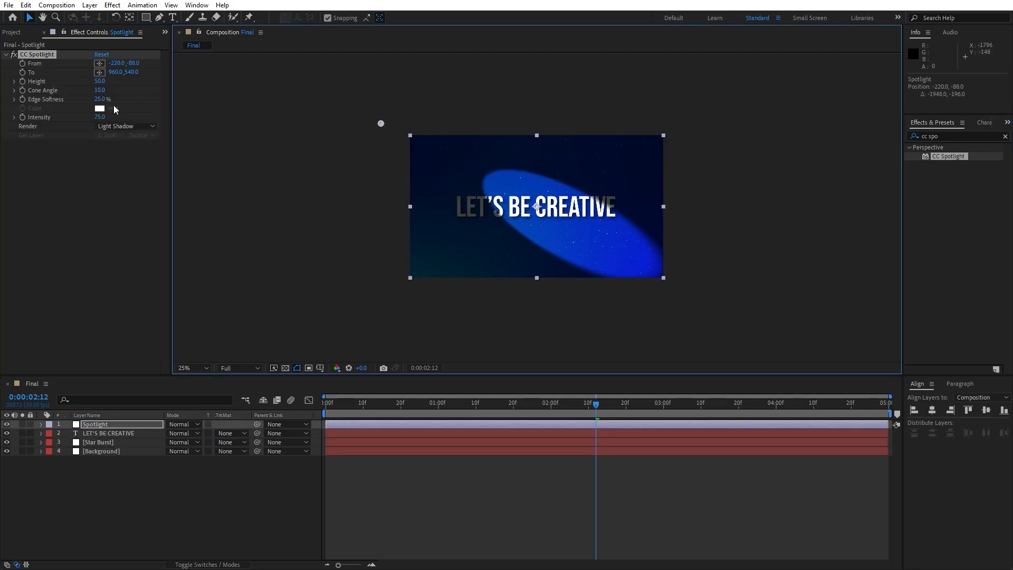
# - Set the spotlight's Edge Softness to 100%, Cone Angle to 40, Intensity to 69, and move From to about -188, -256
pyautogui.moveTo(99, 101); pyautogui.dragTo(147, 106)
pyautogui.click(100, 91)
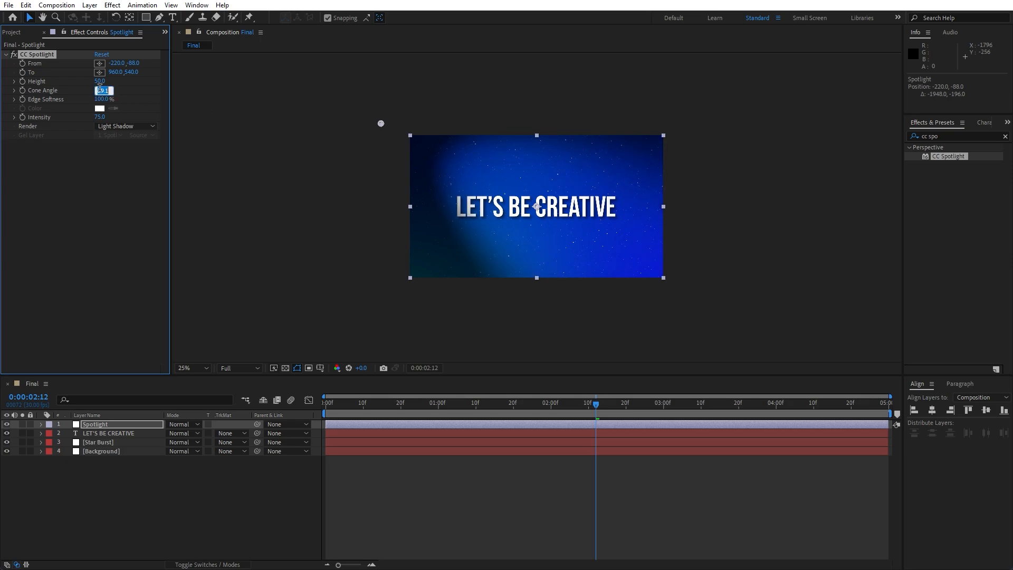
pyautogui.write('40')
pyautogui.press('Return')
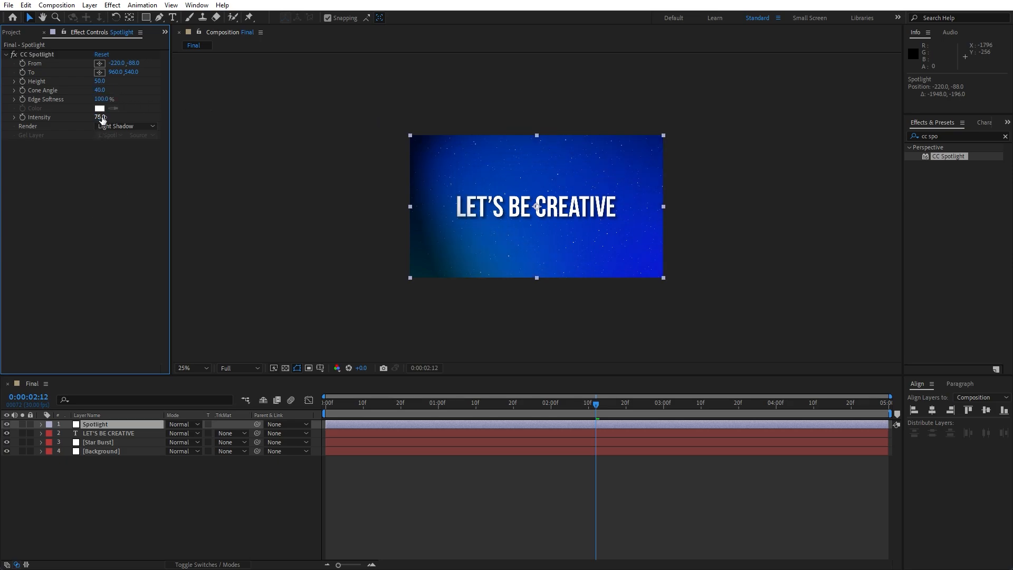
pyautogui.moveTo(102, 119); pyautogui.dragTo(92, 117)
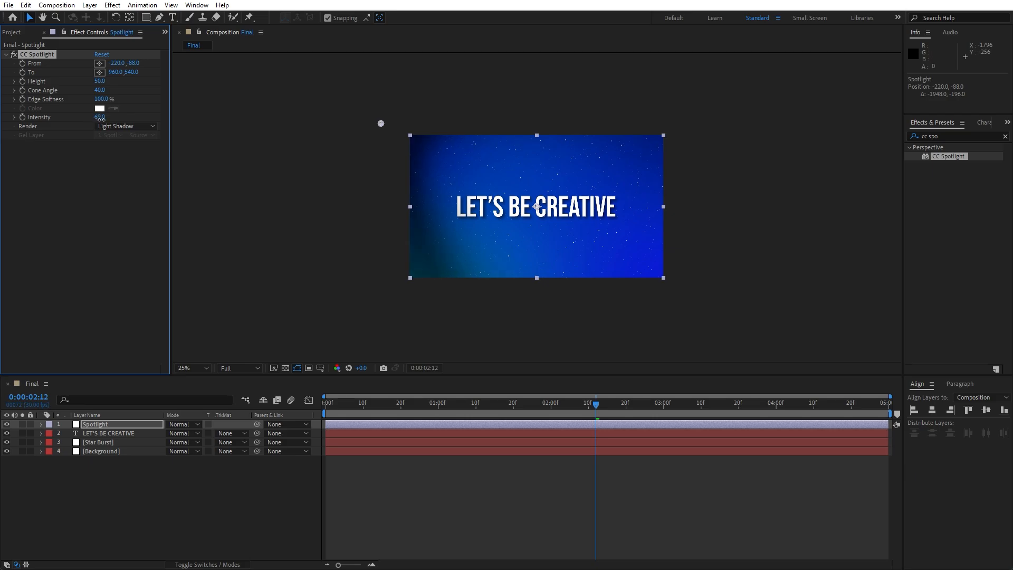
pyautogui.moveTo(379, 124); pyautogui.dragTo(395, 99)
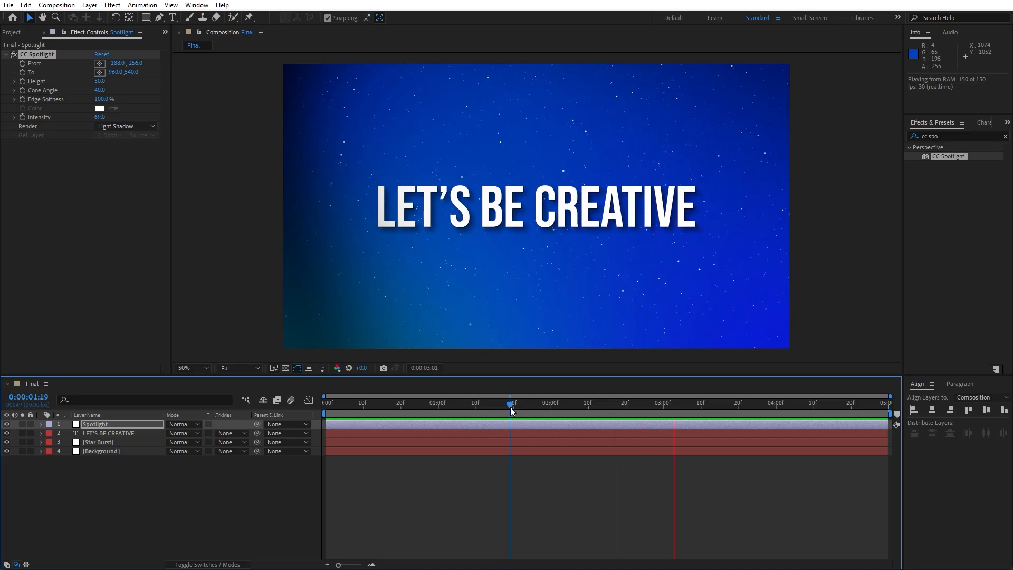
# - Scrub and preview the composition with the shadow and spotlight applied
pyautogui.moveTo(510, 406); pyautogui.dragTo(637, 406)
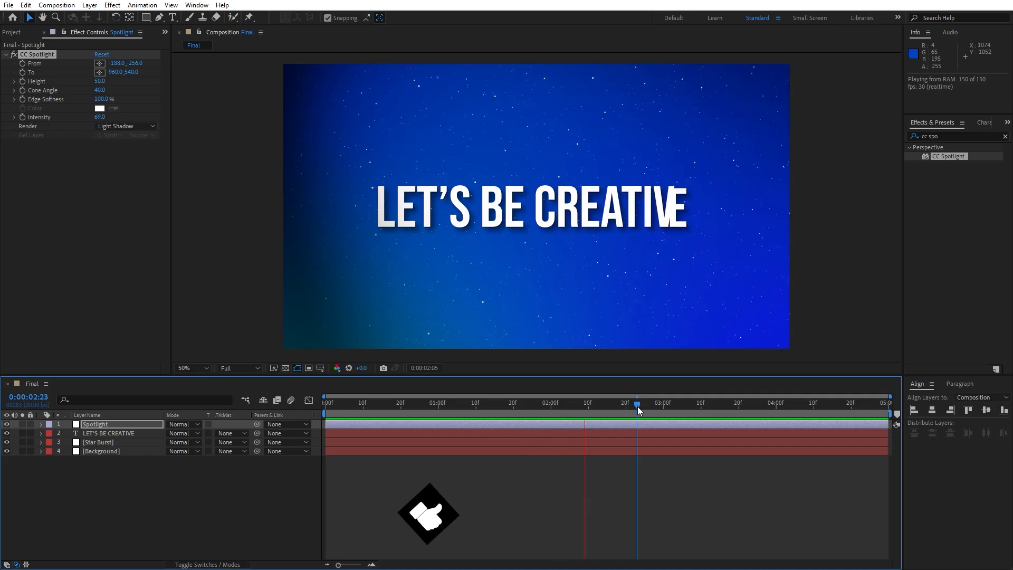
pyautogui.press('space')
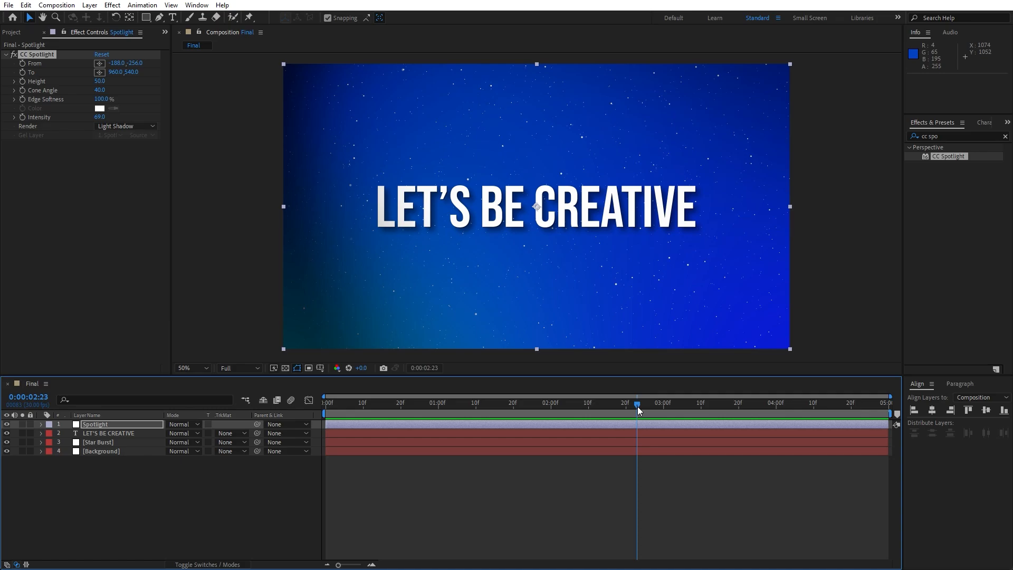
pyautogui.moveTo(637, 406); pyautogui.dragTo(521, 410)
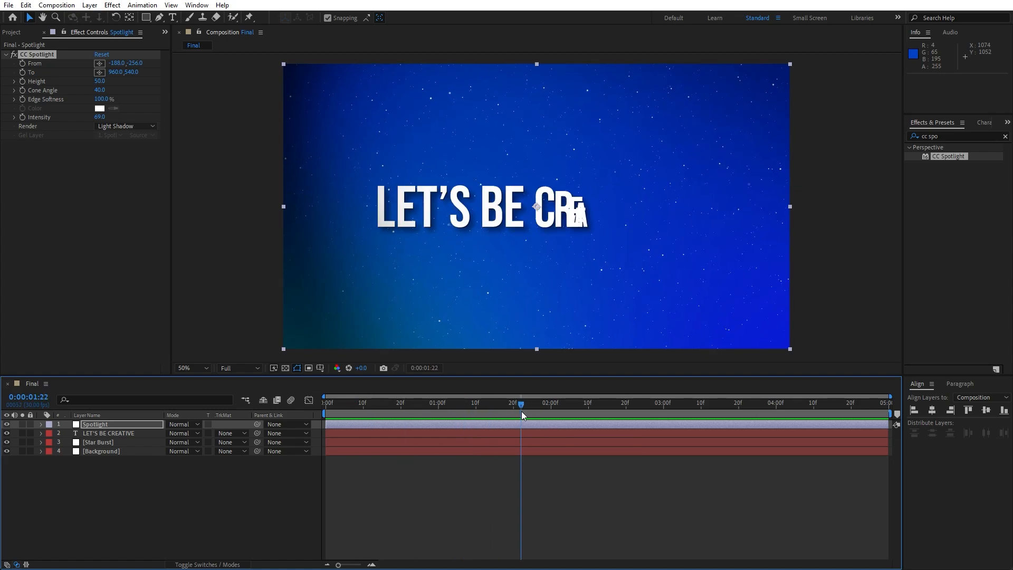
pyautogui.press('space')
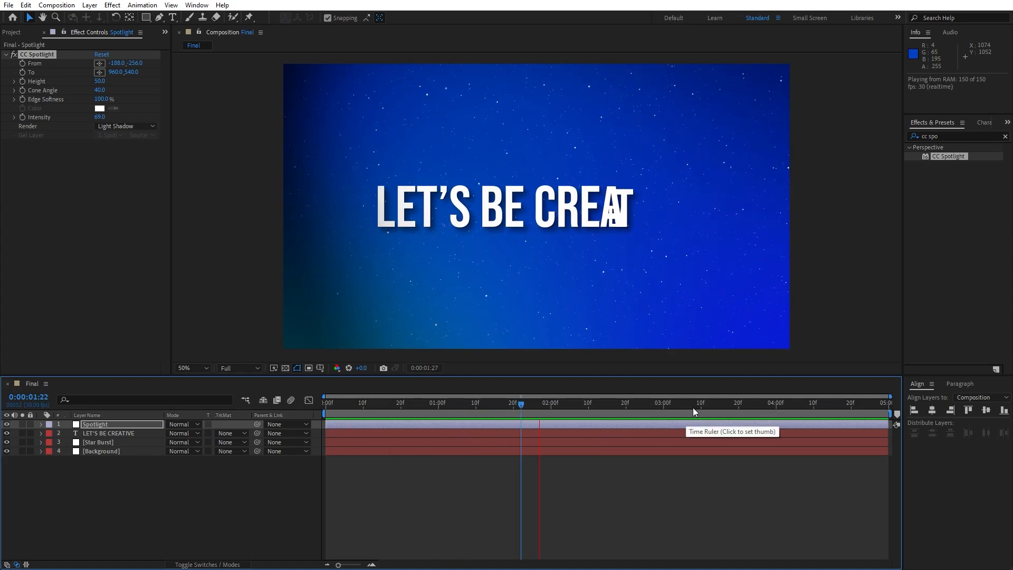